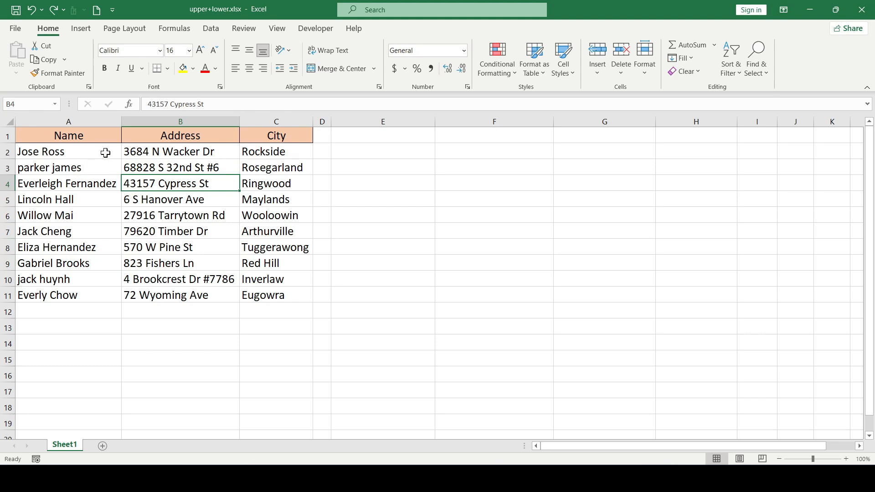
# Examine the name, address and city entries in rows 2 to 11 of the table
pyautogui.moveTo(106, 152); pyautogui.dragTo(285, 260)
pyautogui.click(178, 236)
pyautogui.click(7, 263)
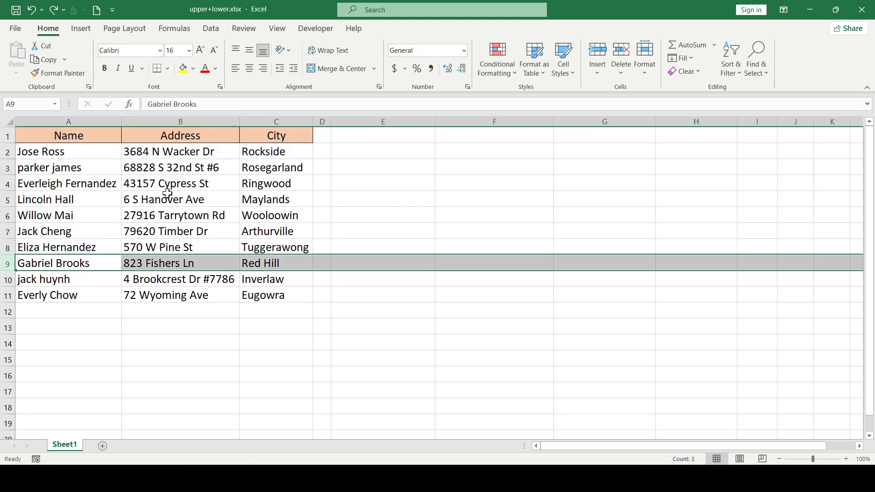
pyautogui.click(208, 215)
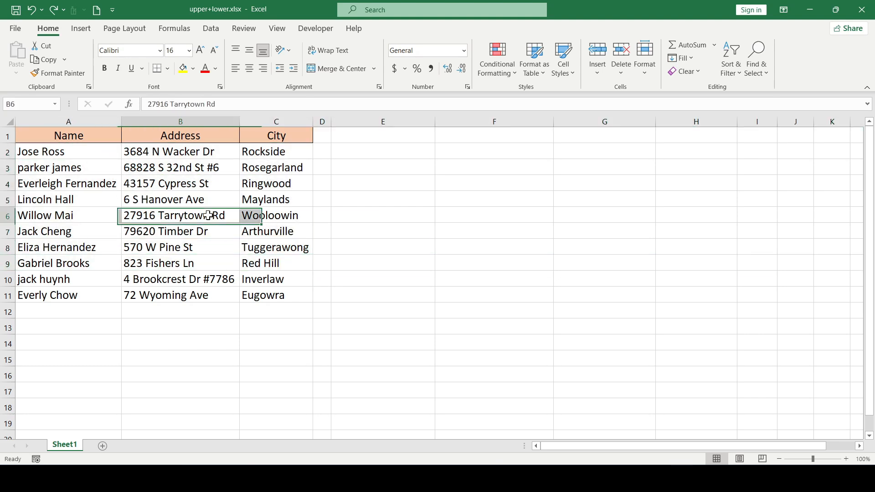
pyautogui.click(256, 199)
pyautogui.click(164, 247)
pyautogui.click(185, 280)
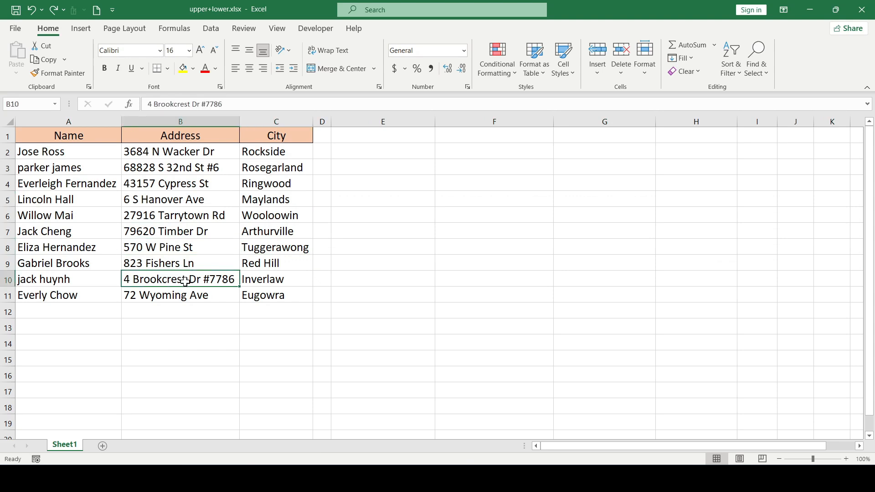
pyautogui.click(197, 302)
pyautogui.click(170, 220)
pyautogui.click(249, 202)
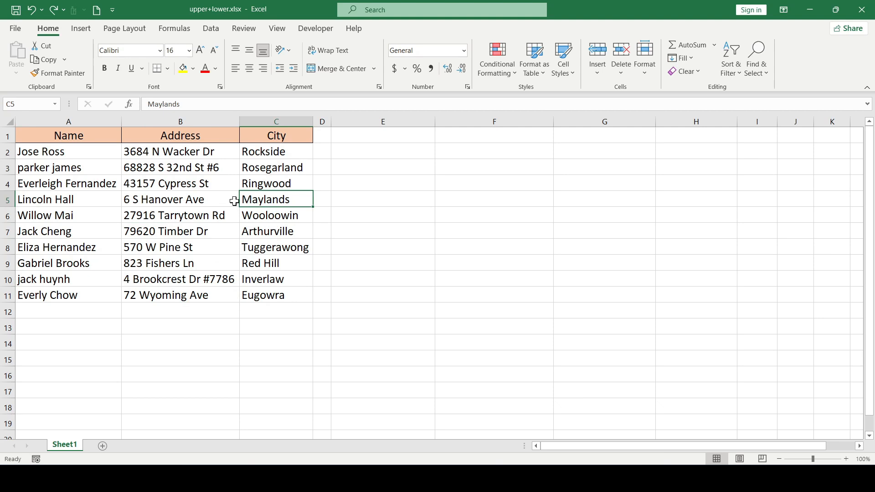
pyautogui.click(196, 212)
pyautogui.click(118, 261)
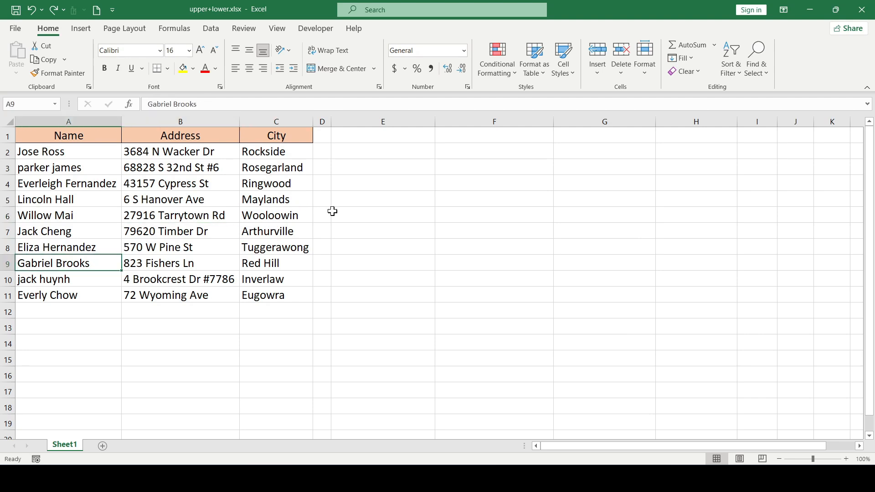
# Enter a formula in E2 that converts the name in A2 to uppercase with UPPER
pyautogui.click(381, 121)
pyautogui.click(372, 151)
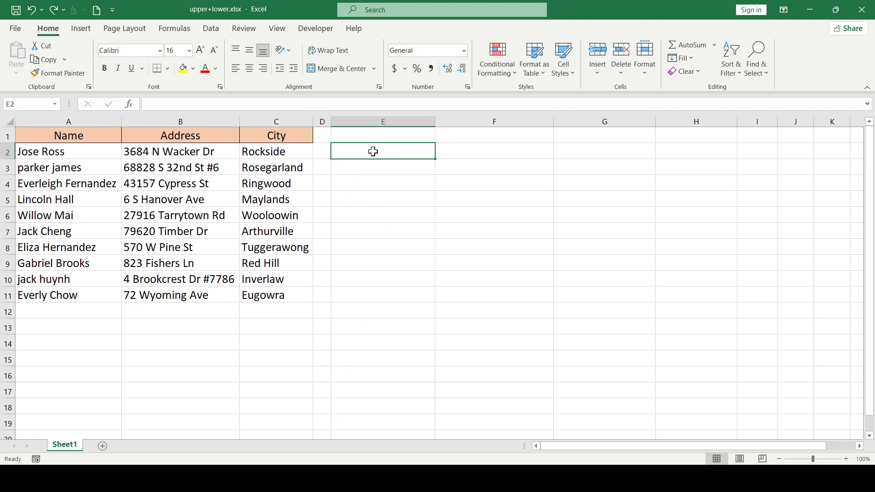
pyautogui.write('=upper')
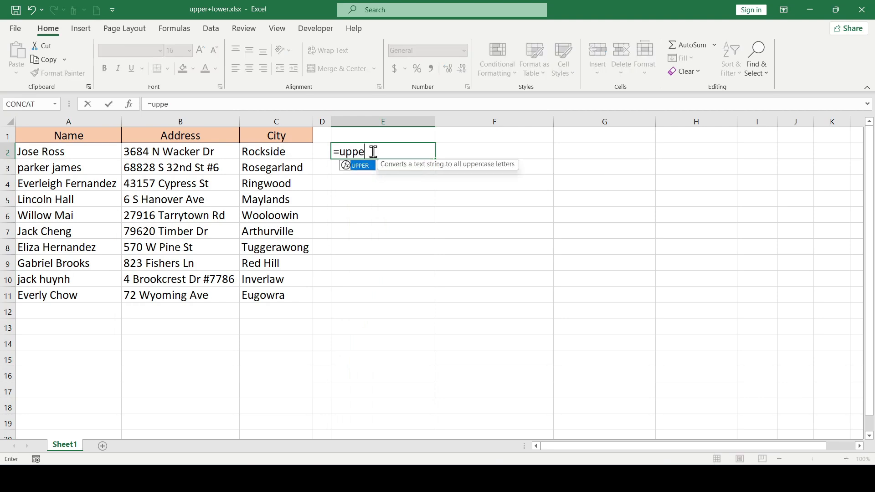
pyautogui.press('Tab')
pyautogui.click(73, 153)
pyautogui.press('Return')
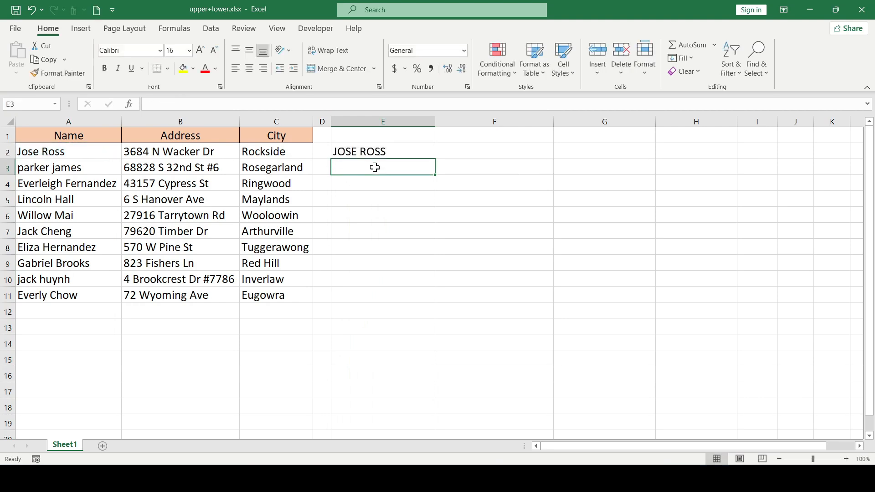
# Fill the uppercase formula across E2:G11 to cover all names, addresses and cities
pyautogui.click(405, 150)
pyautogui.moveTo(438, 160); pyautogui.dragTo(657, 305)
pyautogui.click(544, 228)
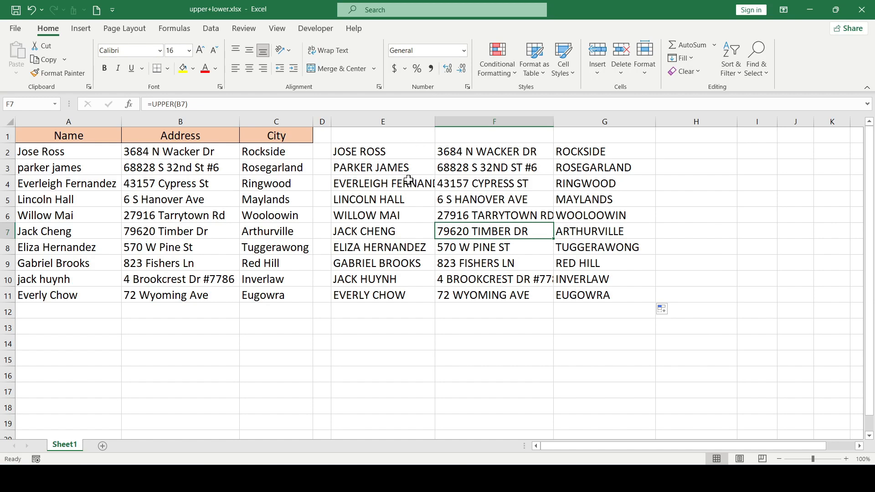
pyautogui.click(413, 200)
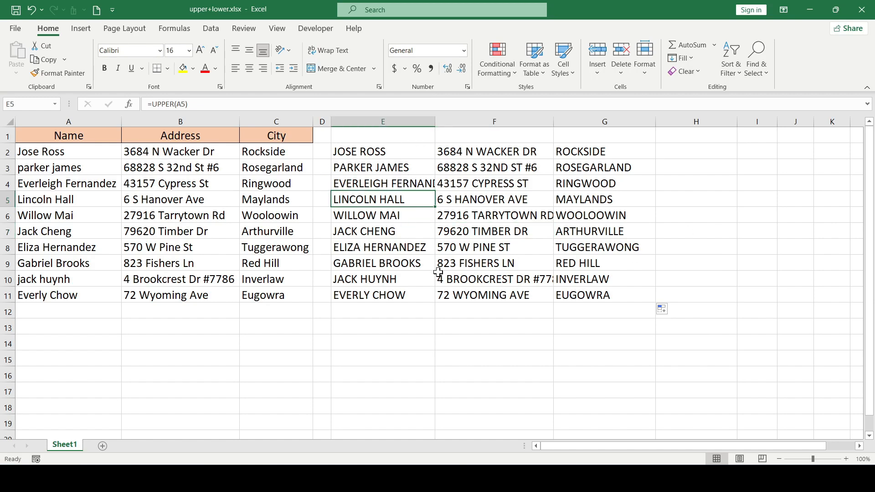
pyautogui.click(412, 183)
# Replace the formula in E2 with one converting A2 to lowercase using LOWER
pyautogui.click(413, 151)
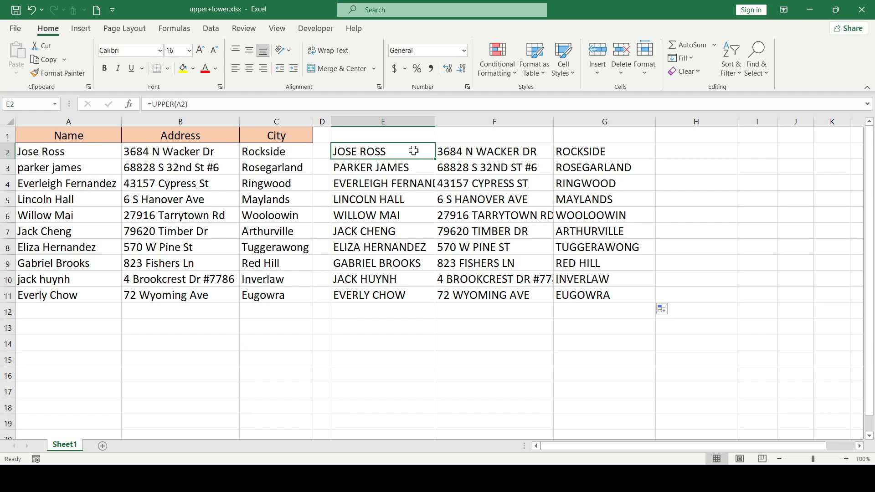
pyautogui.write('=low')
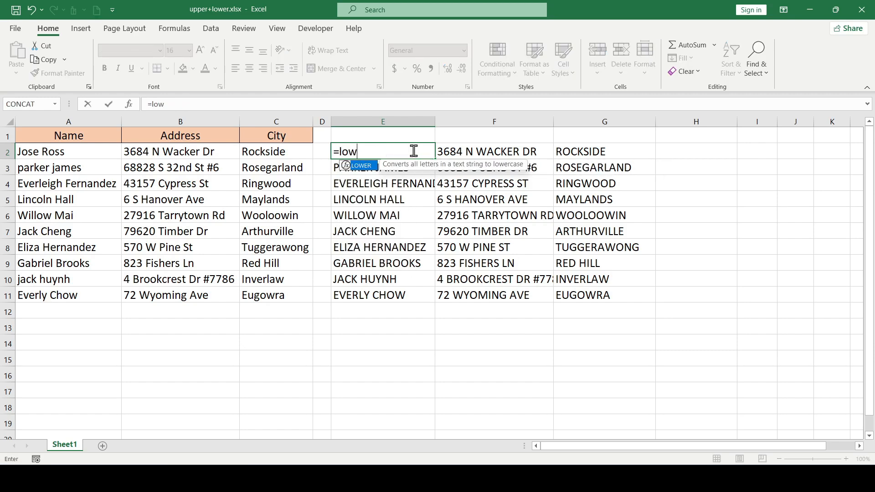
pyautogui.write('er')
pyautogui.press('Tab')
pyautogui.click(107, 155)
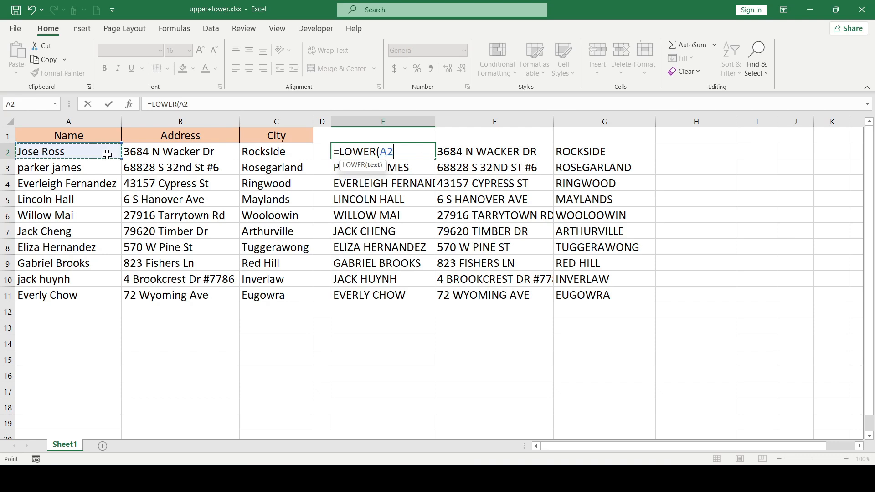
pyautogui.write(')')
pyautogui.click(416, 153)
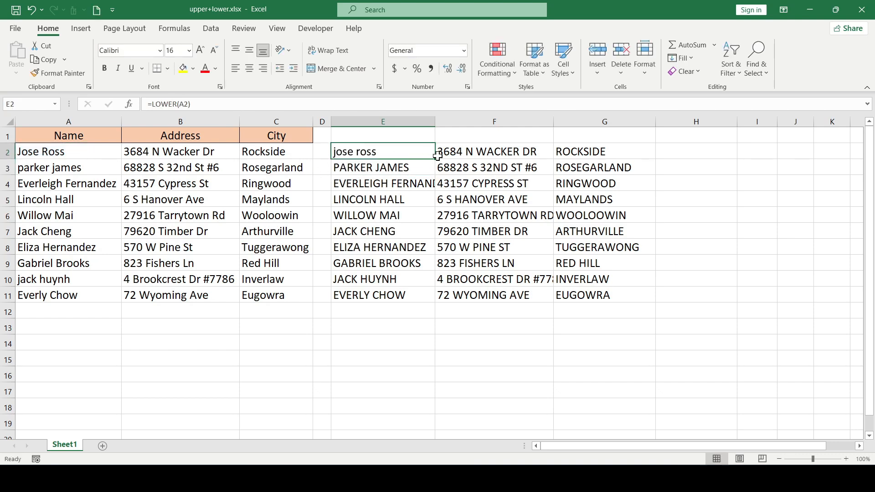
# Fill the lowercase formula across E2:G11 for all names, addresses and cities
pyautogui.moveTo(437, 158); pyautogui.dragTo(658, 299)
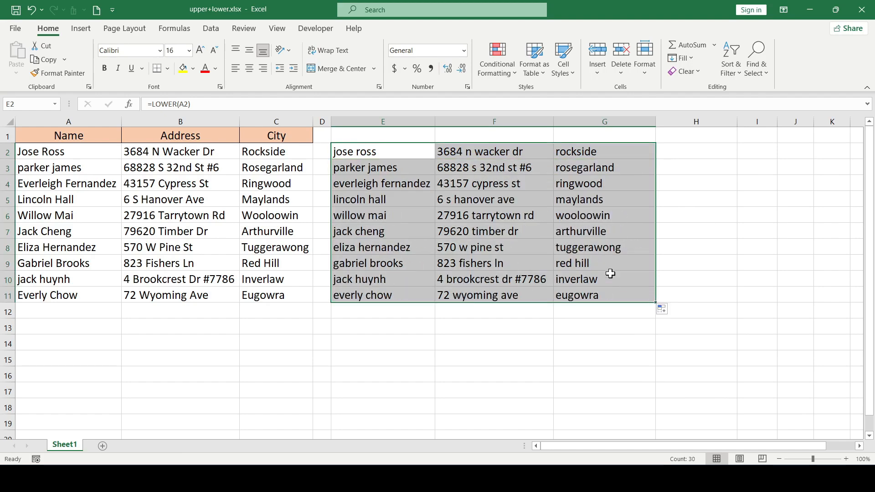
pyautogui.click(524, 228)
pyautogui.press('Up')
pyautogui.press('Up')
pyautogui.press('Left')
pyautogui.press('Up')
pyautogui.press('Up')
pyautogui.press('Up')
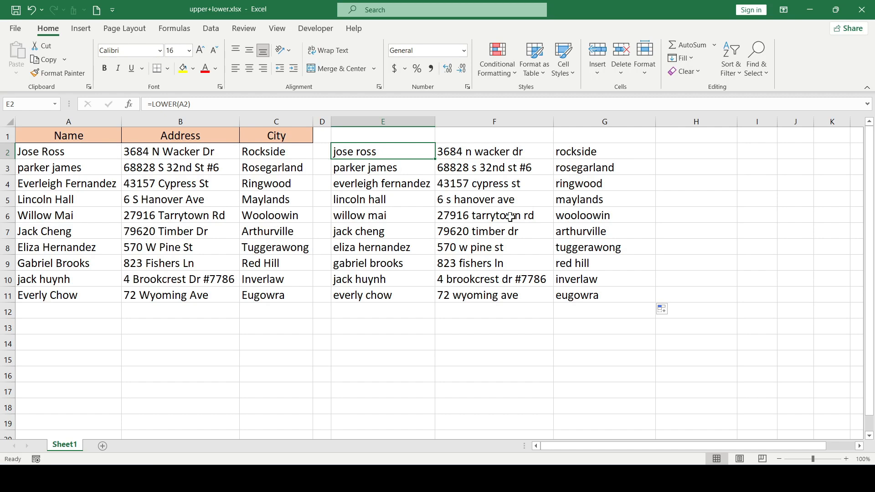
# Select the lowercase results E2:G11 and copy them
pyautogui.click(405, 197)
pyautogui.click(406, 154)
pyautogui.moveTo(415, 155); pyautogui.dragTo(608, 295)
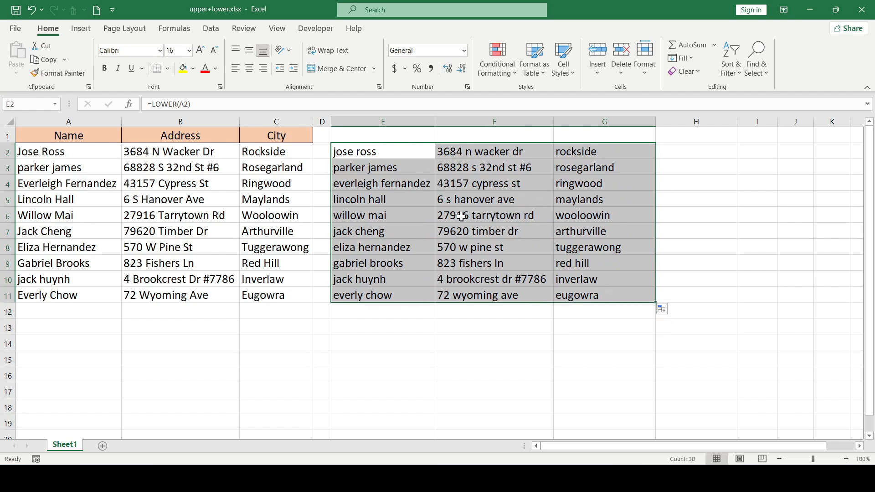
pyautogui.click(420, 212)
pyautogui.click(393, 155)
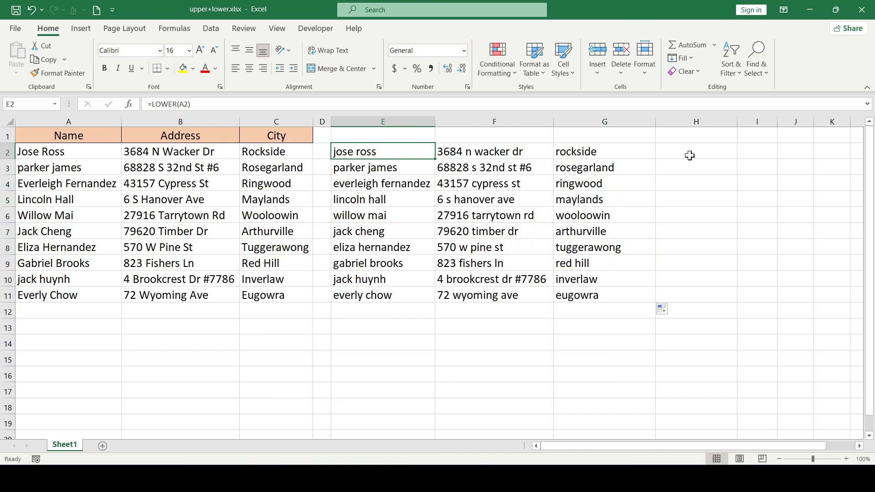
pyautogui.hotkey('ctrl', 'shift', 'Right')
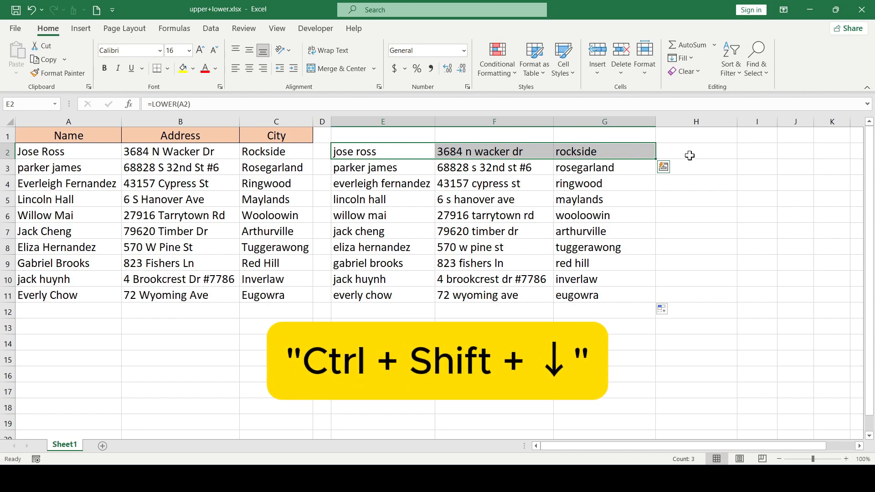
pyautogui.hotkey('ctrl', 'shift', 'Down')
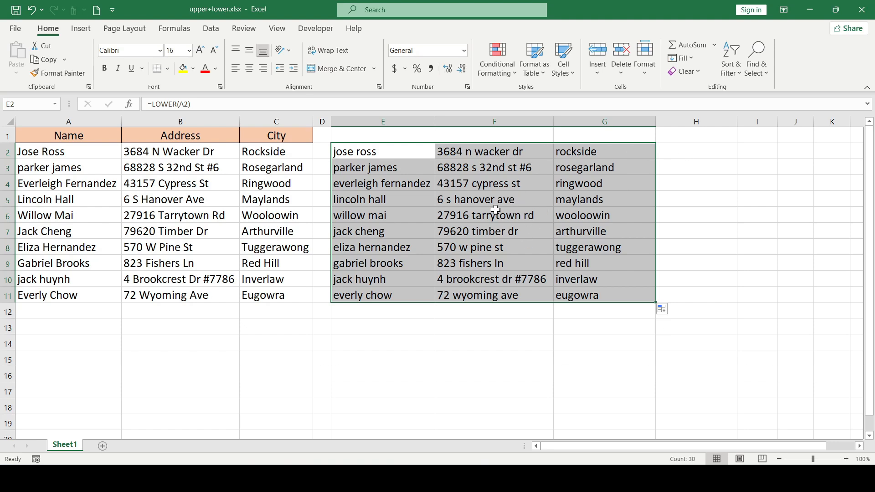
pyautogui.rightClick(479, 218)
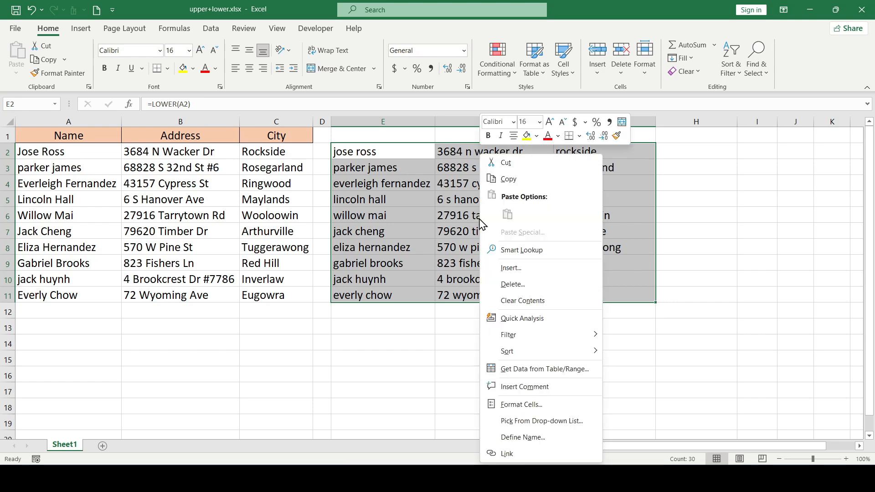
pyautogui.click(503, 180)
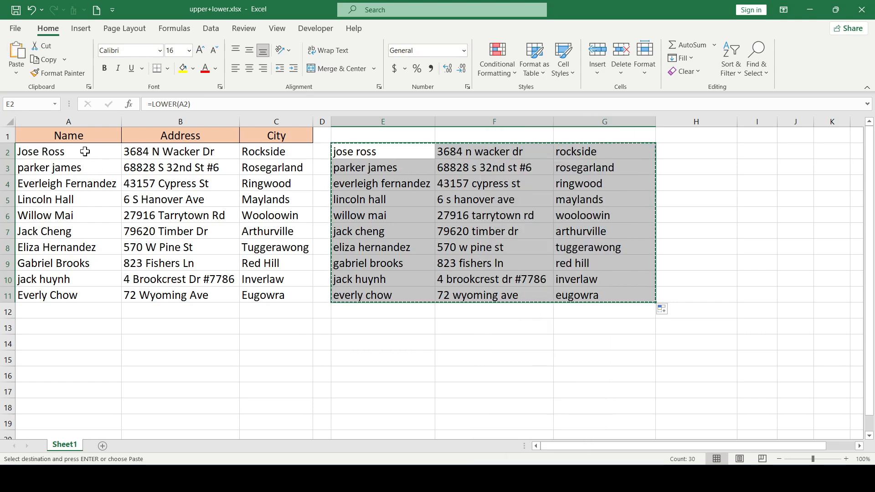
# Paste the copied results over A2 as values only with Paste Special
pyautogui.click(87, 152)
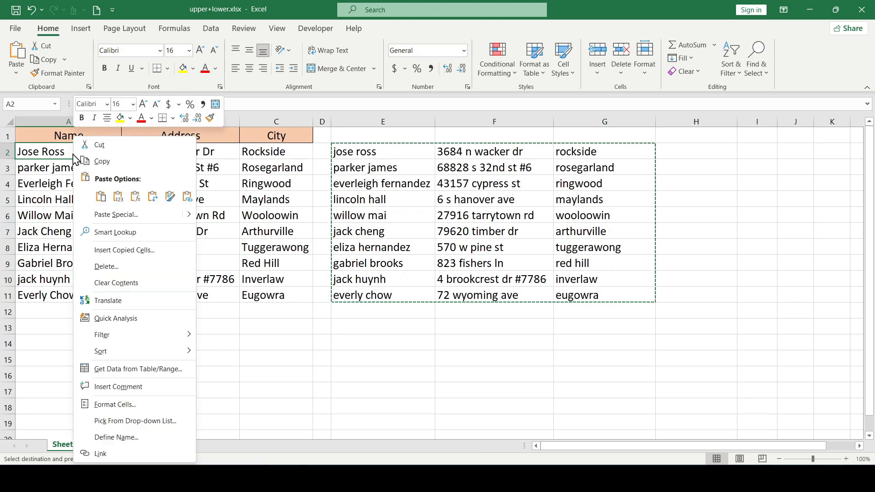
pyautogui.rightClick(78, 152)
pyautogui.click(103, 215)
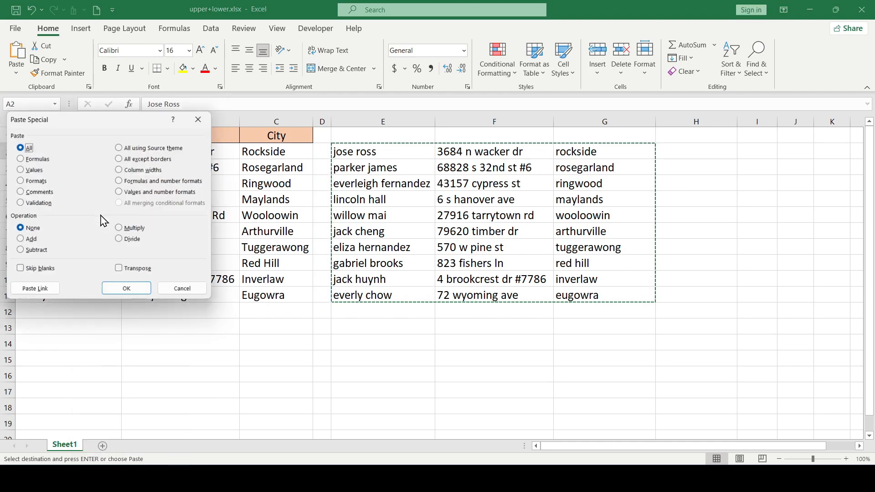
pyautogui.click(26, 171)
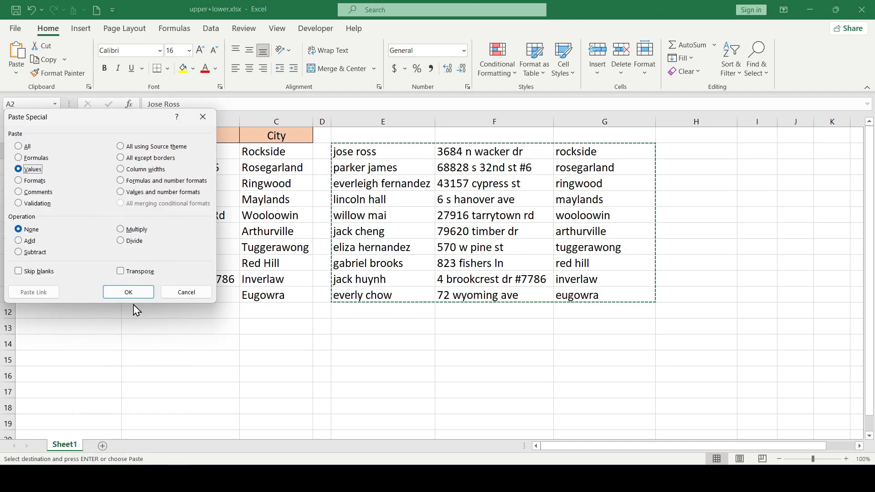
pyautogui.click(128, 292)
# Select the converted data range A2:C11 and copy it
pyautogui.click(228, 222)
pyautogui.click(98, 185)
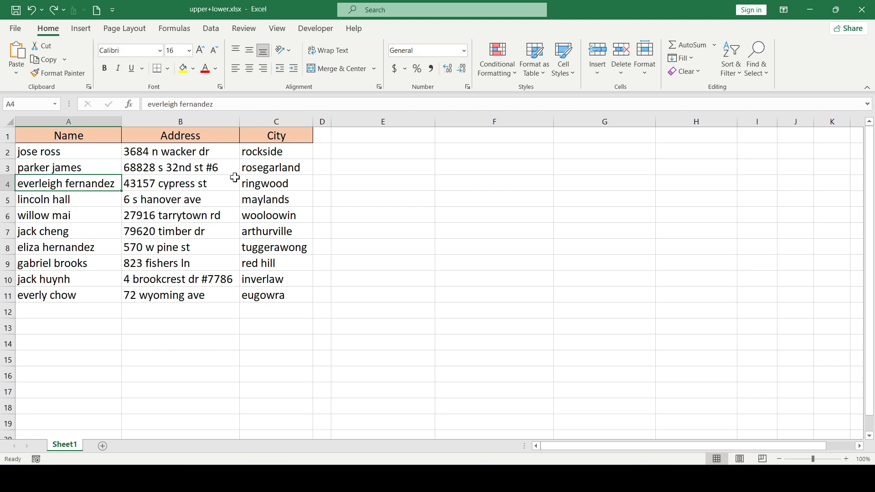
pyautogui.click(235, 179)
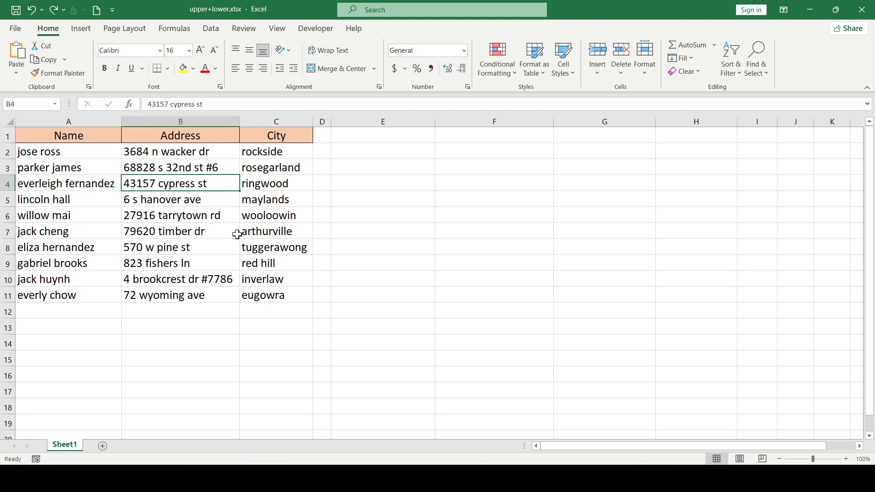
pyautogui.click(249, 216)
pyautogui.click(112, 215)
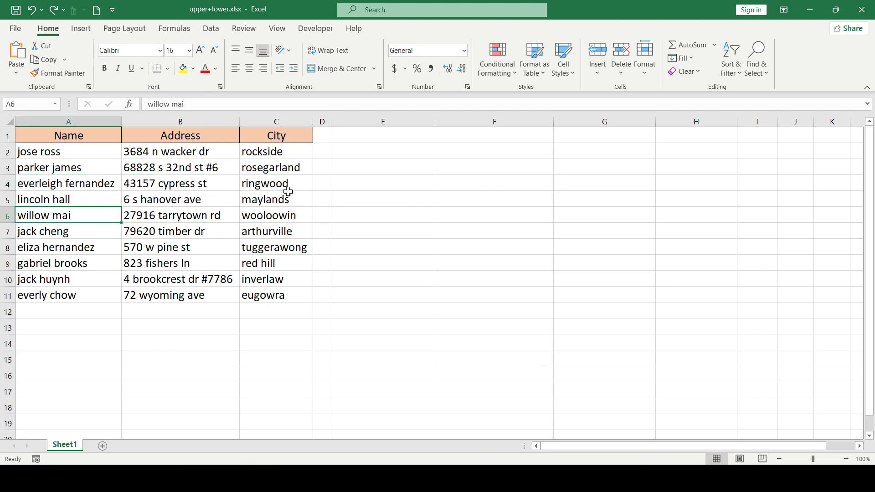
pyautogui.click(256, 200)
pyautogui.click(239, 234)
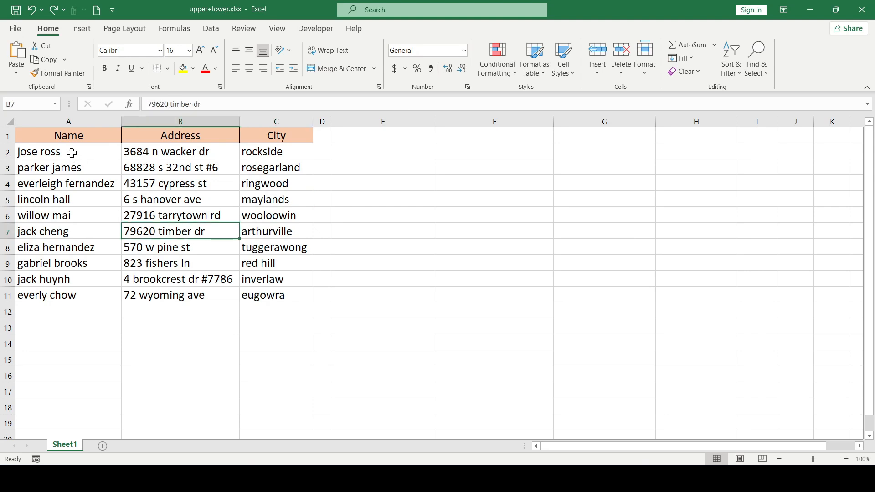
pyautogui.moveTo(78, 152); pyautogui.dragTo(276, 294)
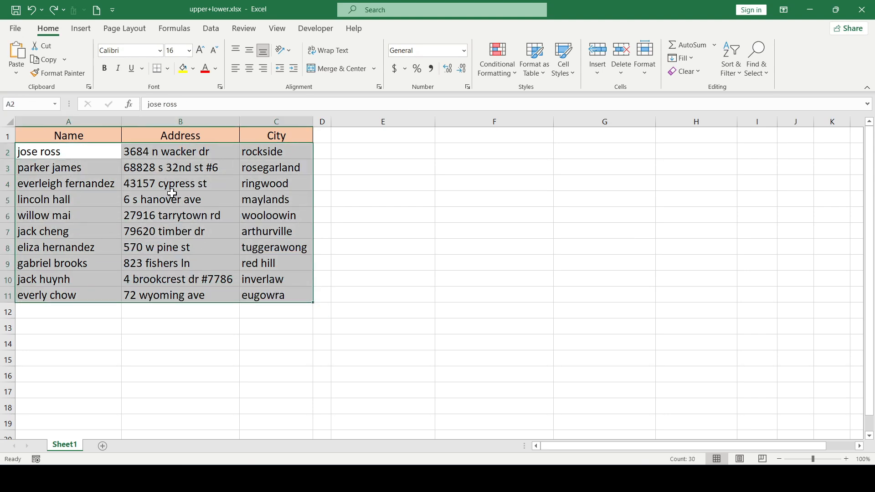
pyautogui.rightClick(189, 218)
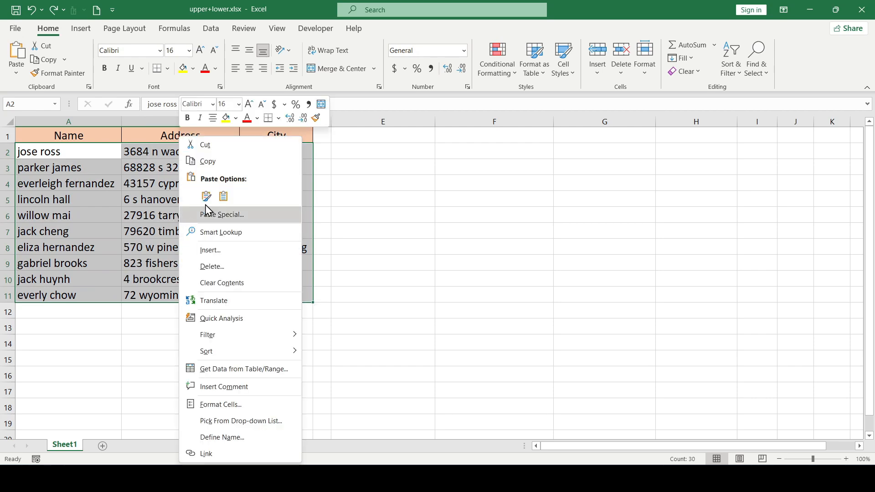
pyautogui.click(205, 158)
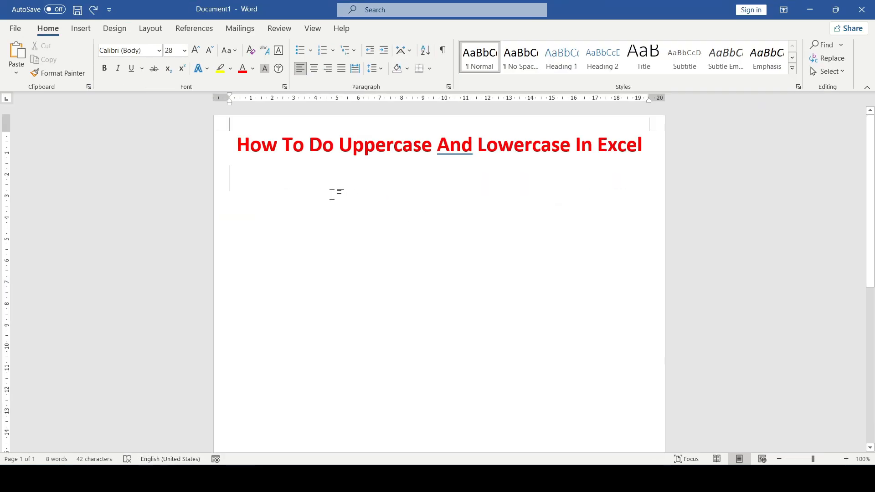
# Switch to Word and paste the copied data below the document title
pyautogui.hotkey('ctrl', 'v')
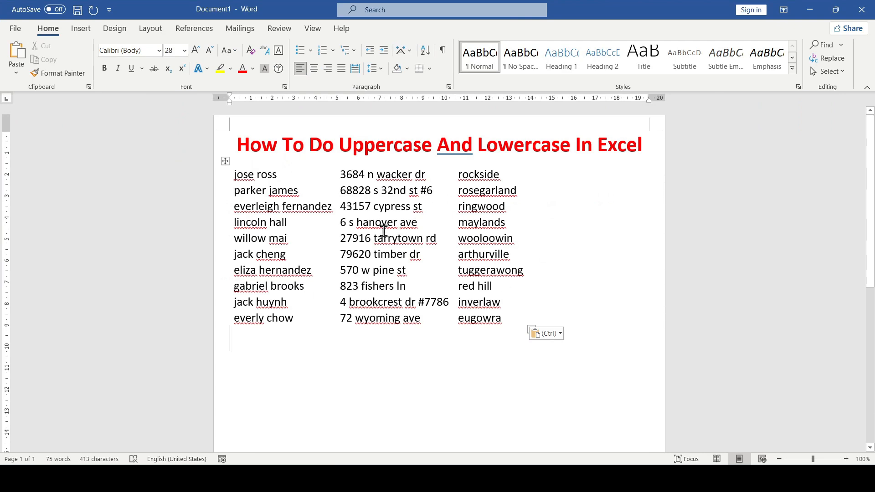
# Select the pasted table in Word and change its text case to UPPERCASE
pyautogui.click(224, 162)
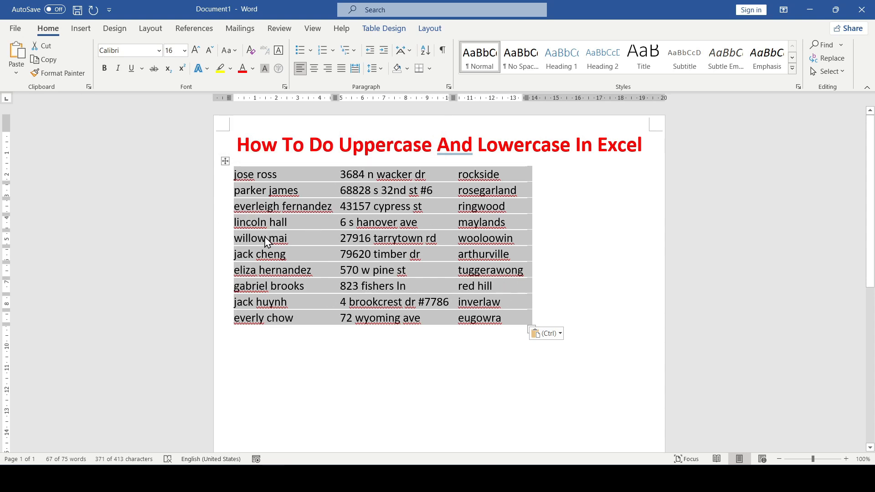
pyautogui.click(233, 51)
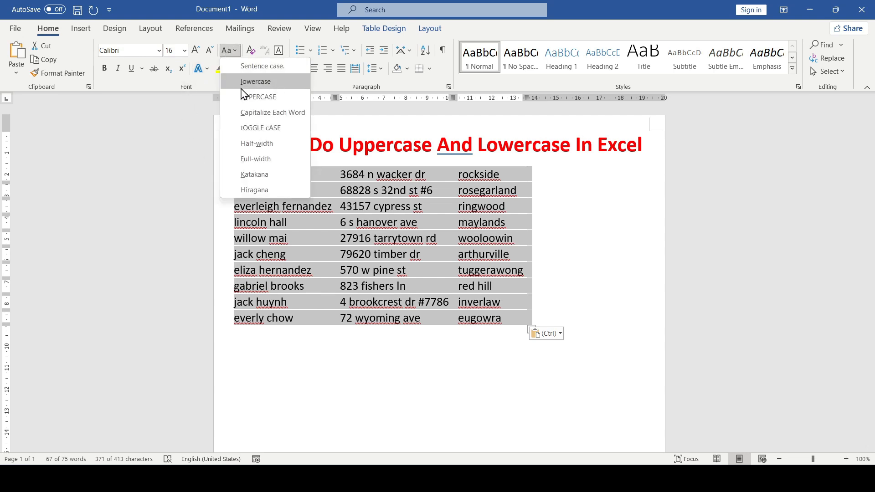
pyautogui.click(258, 97)
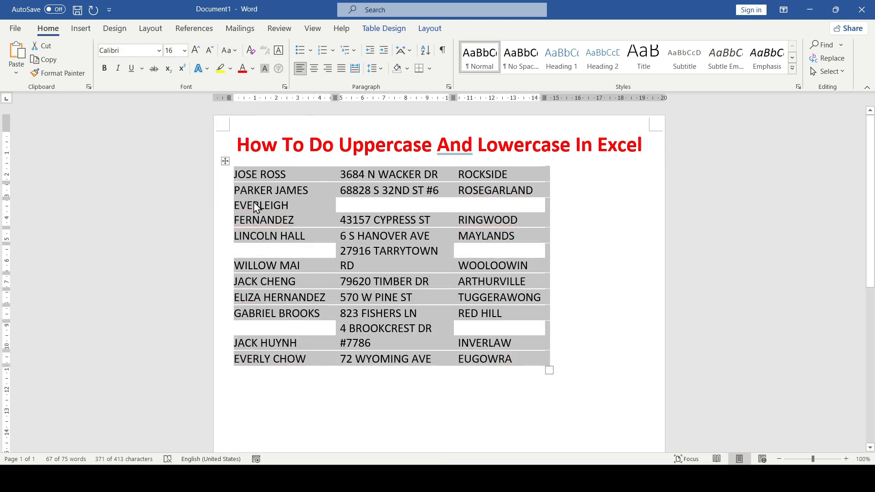
# Copy the uppercase Word table and paste it into the worksheet at cell A2
pyautogui.rightClick(292, 199)
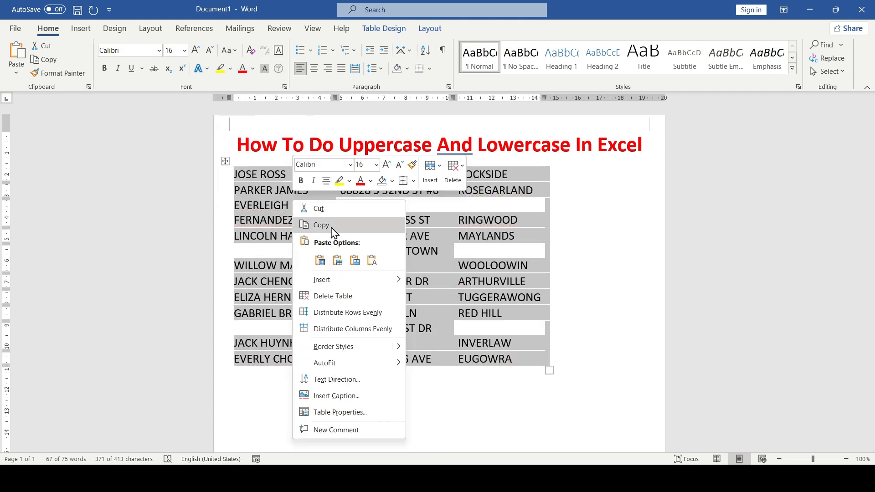
pyautogui.click(314, 224)
pyautogui.click(618, 478)
pyautogui.click(183, 169)
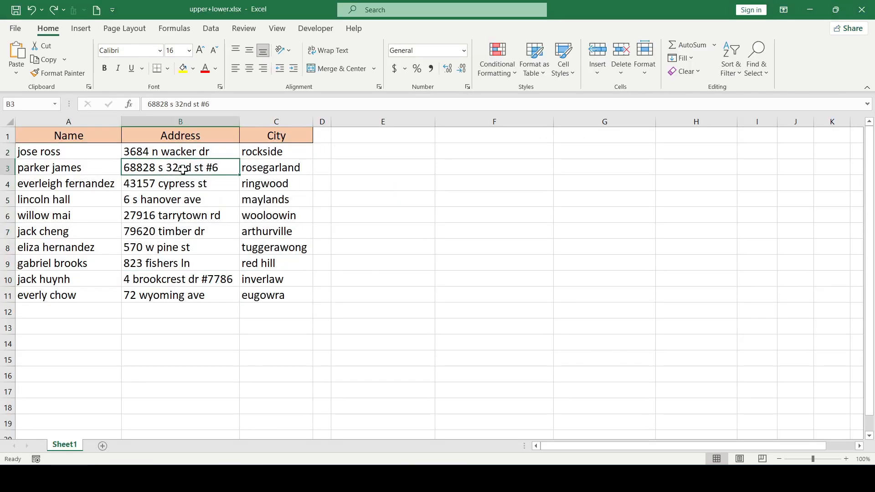
pyautogui.click(407, 165)
pyautogui.click(395, 263)
pyautogui.click(389, 177)
pyautogui.click(67, 152)
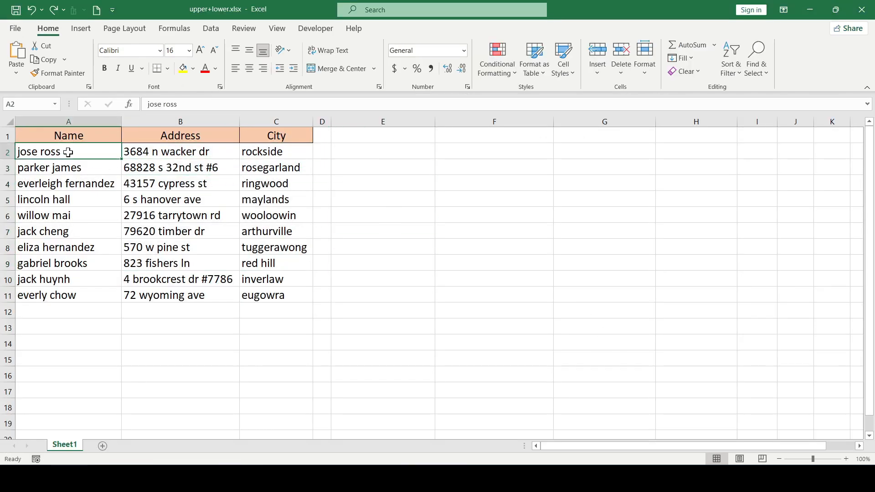
pyautogui.rightClick(63, 150)
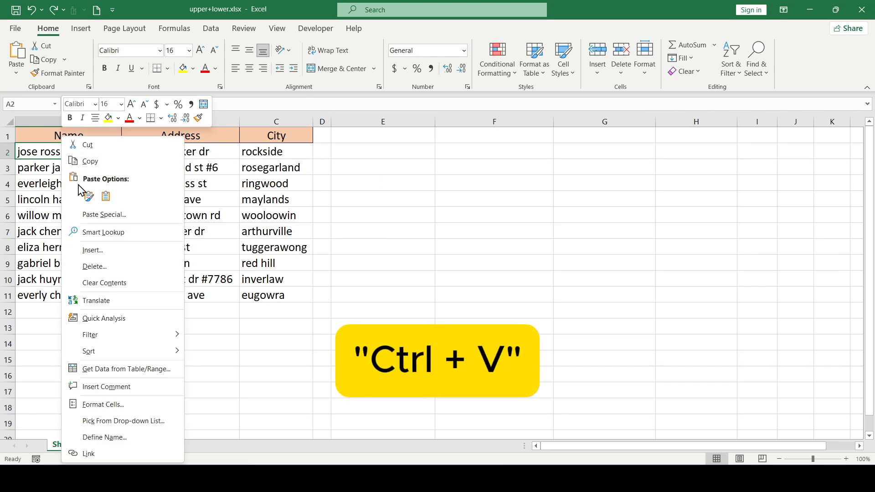
pyautogui.click(89, 197)
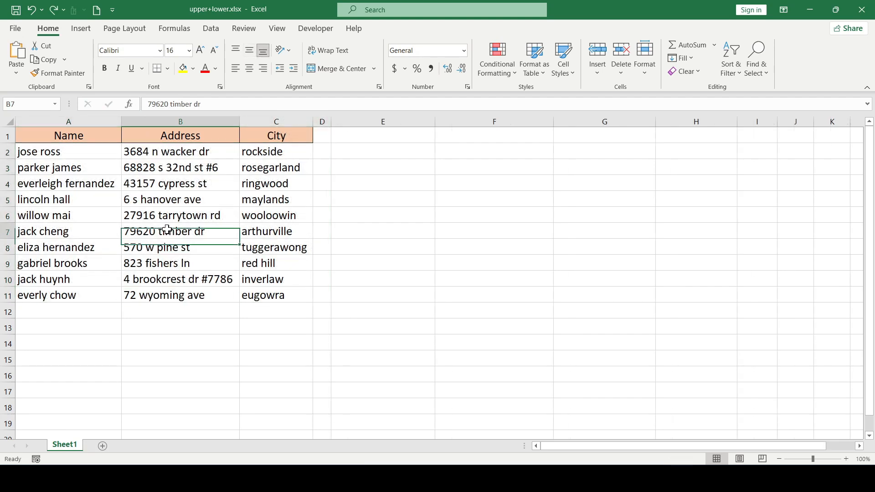
pyautogui.click(122, 202)
pyautogui.click(254, 260)
pyautogui.click(173, 209)
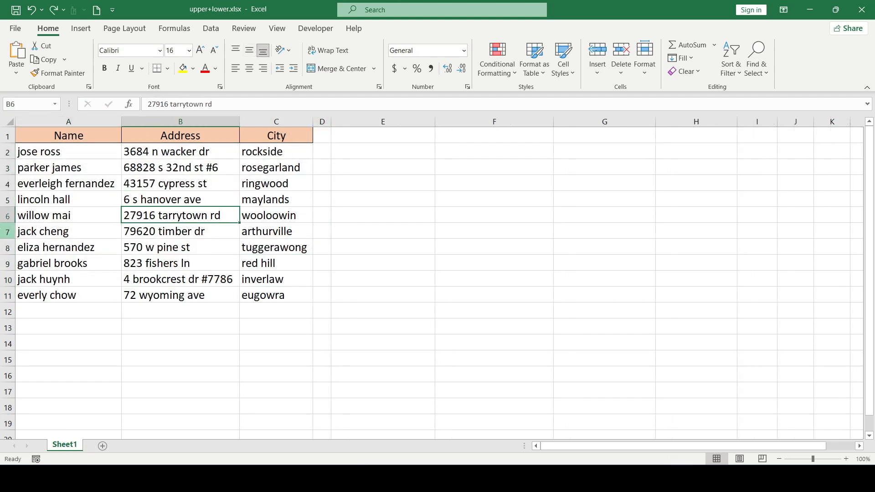
pyautogui.click(290, 232)
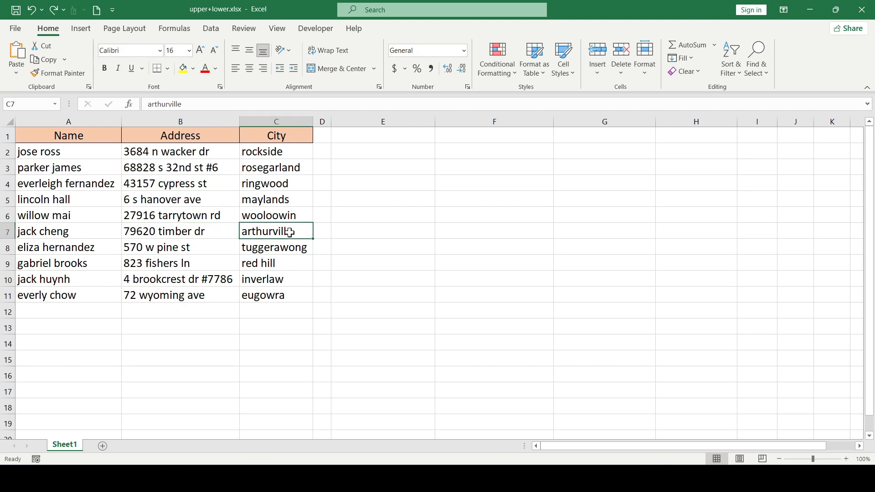
pyautogui.click(195, 233)
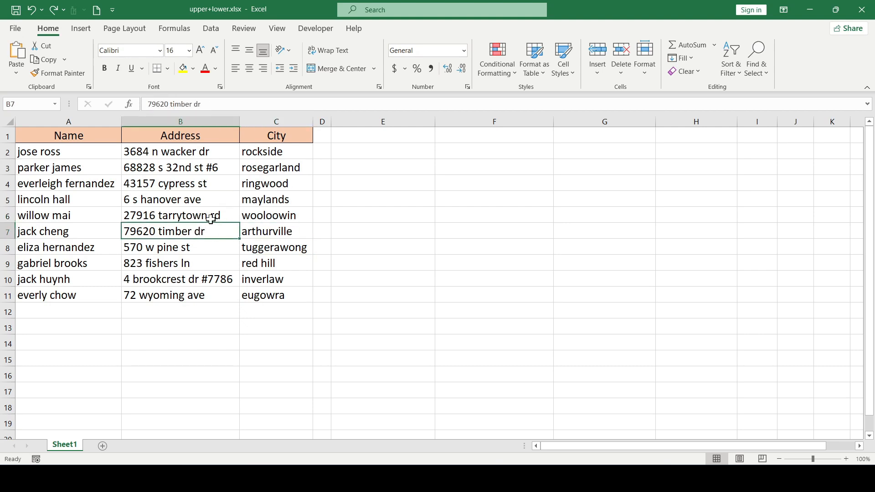
pyautogui.click(201, 192)
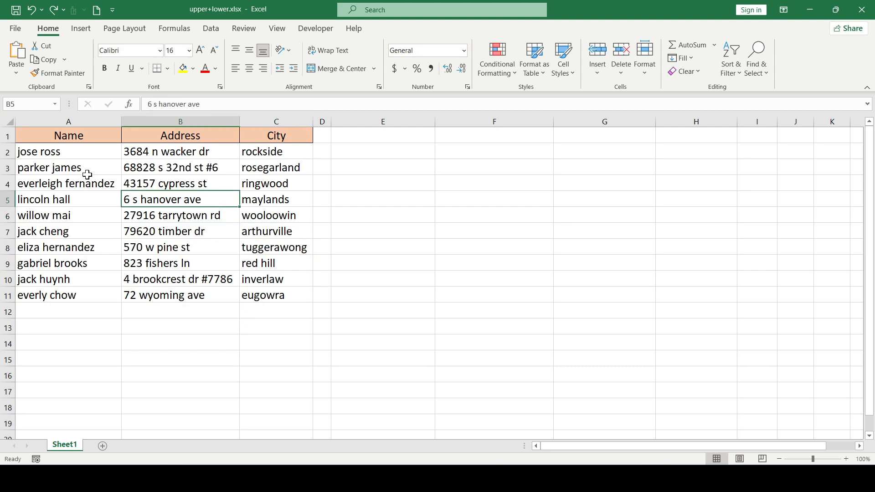
pyautogui.moveTo(86, 169); pyautogui.dragTo(215, 232)
pyautogui.click(252, 213)
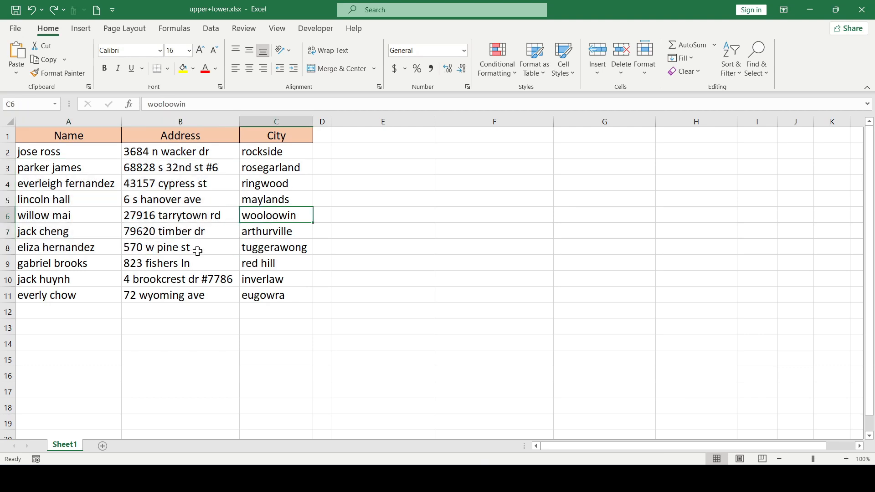
# Open the sheet's VBA code editor and insert a new module into the project
pyautogui.rightClick(62, 449)
pyautogui.click(115, 349)
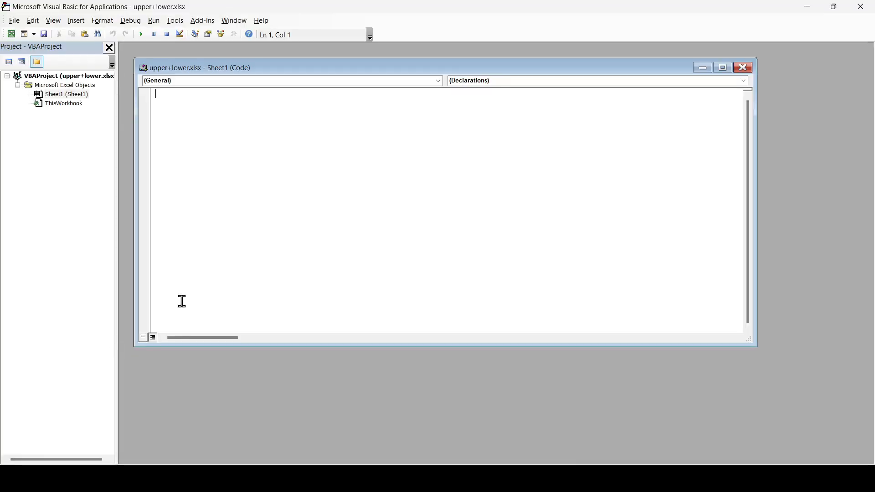
pyautogui.rightClick(68, 95)
pyautogui.moveTo(152, 157)
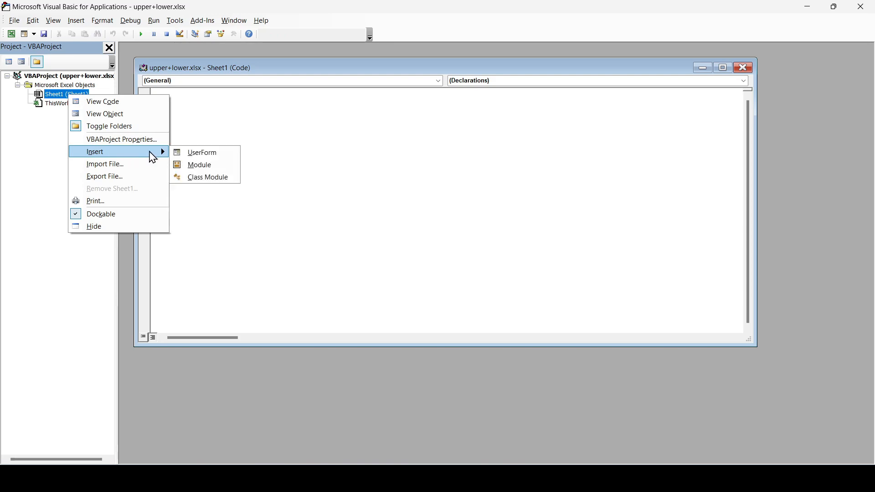
pyautogui.click(201, 165)
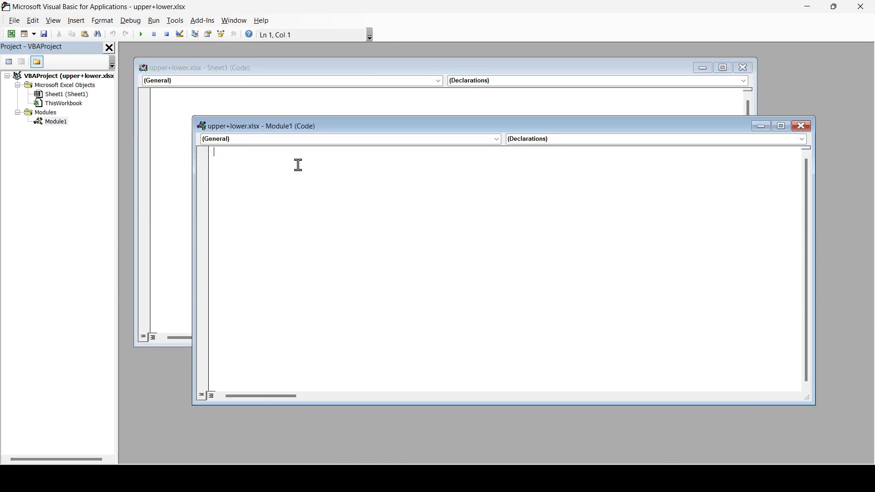
# Write an upper macro that loops through each cell in Selection and sets its value to UCase(text.Value)
pyautogui.write('Sub upper')
pyautogui.press('Return')
pyautogui.press('Tab')
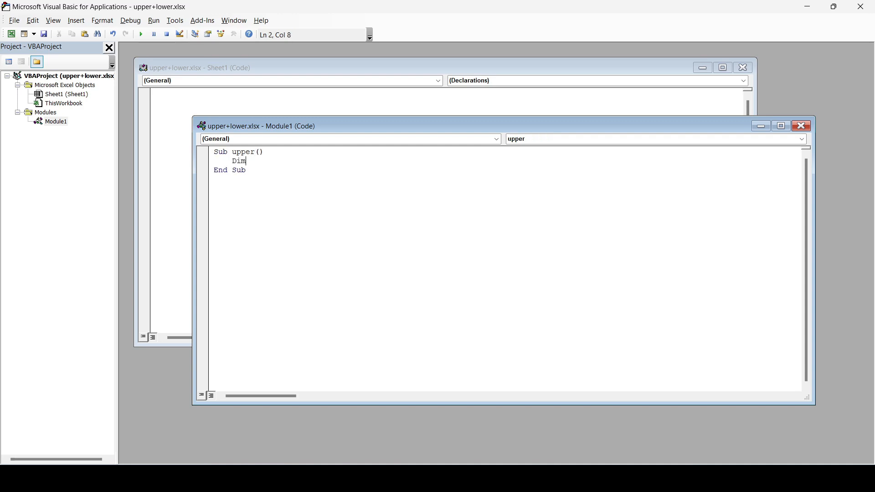
pyautogui.write('Dim text As Range')
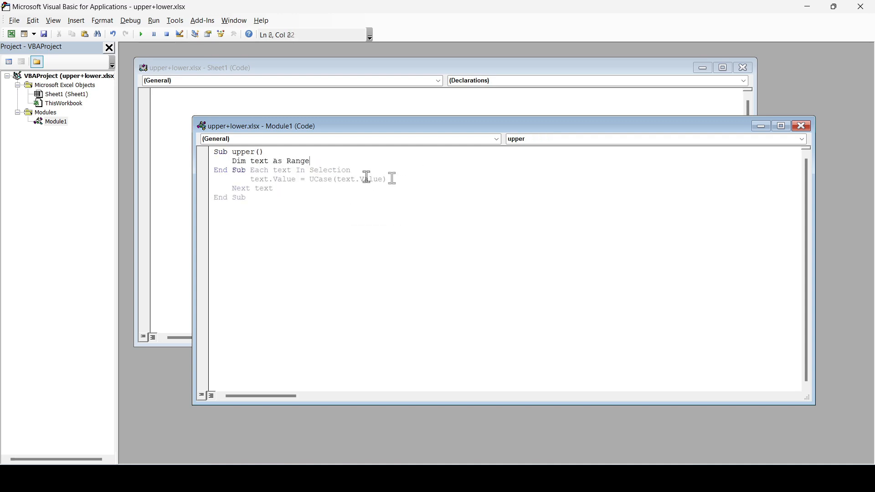
pyautogui.click(287, 182)
pyautogui.moveTo(287, 183); pyautogui.dragTo(226, 161)
pyautogui.click(282, 187)
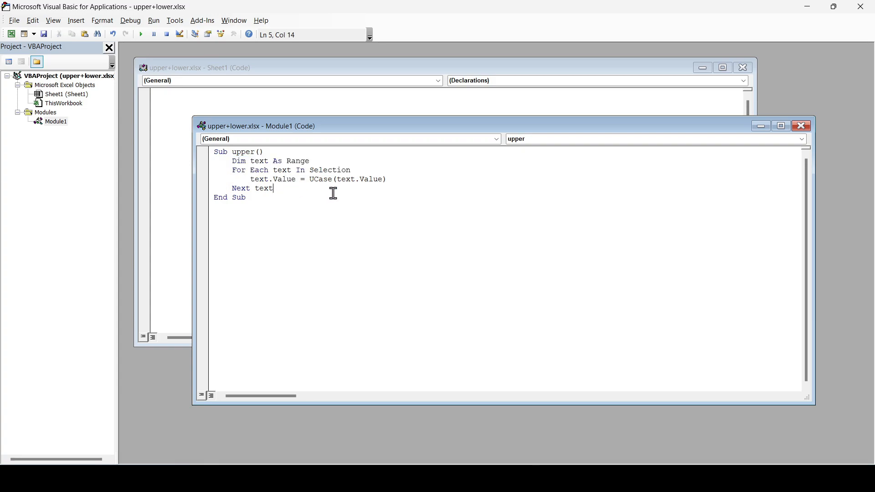
# Close the VBA editor, select A2:C11, and run the upper macro on it
pyautogui.click(861, 7)
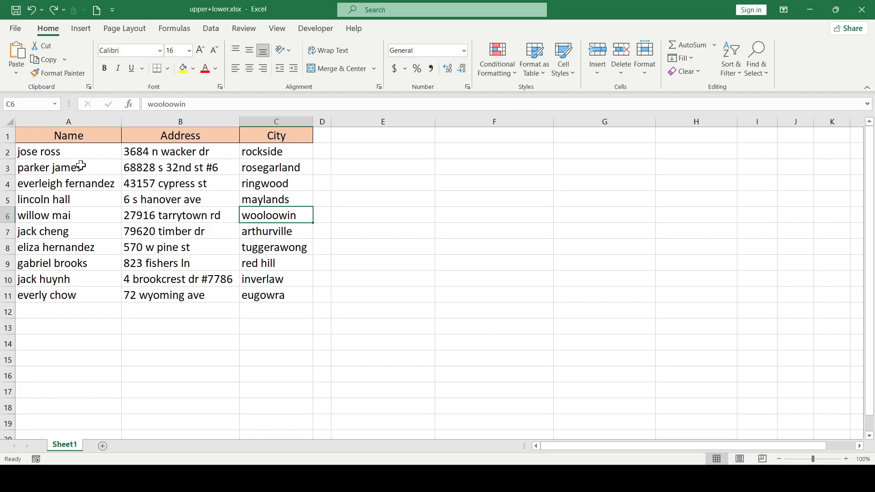
pyautogui.moveTo(69, 155); pyautogui.dragTo(260, 294)
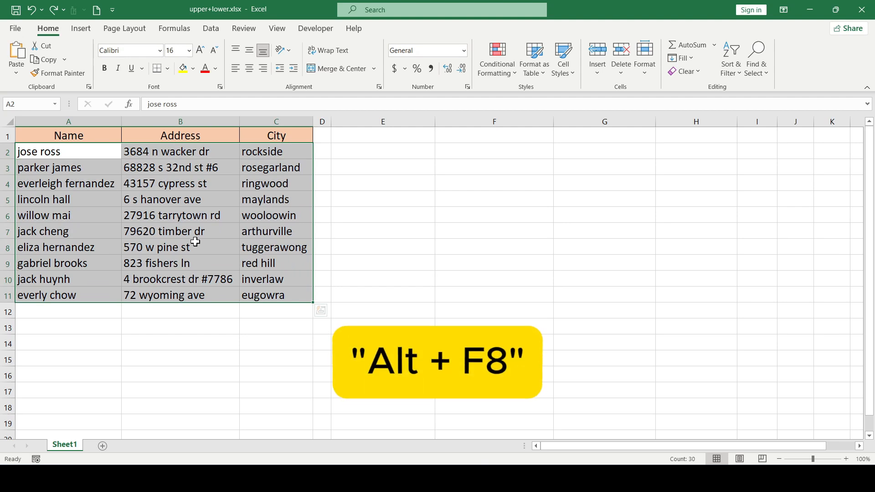
pyautogui.hotkey('alt', 'F8')
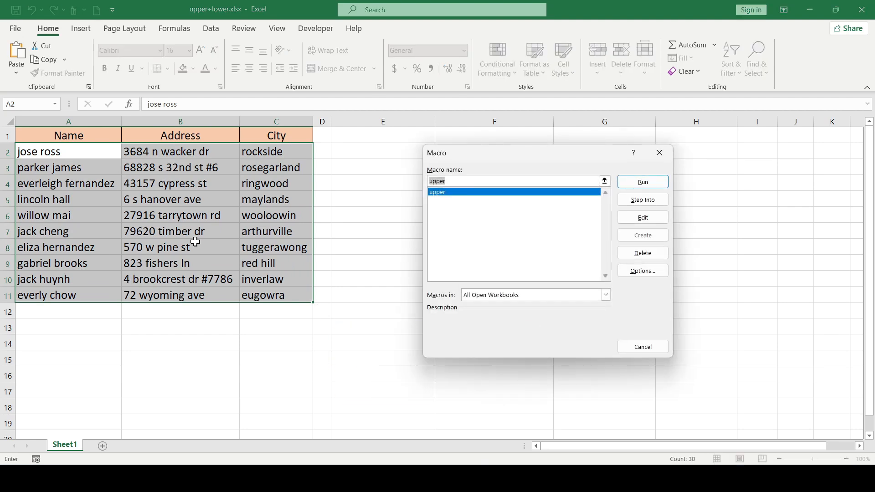
pyautogui.moveTo(515, 159); pyautogui.dragTo(540, 159)
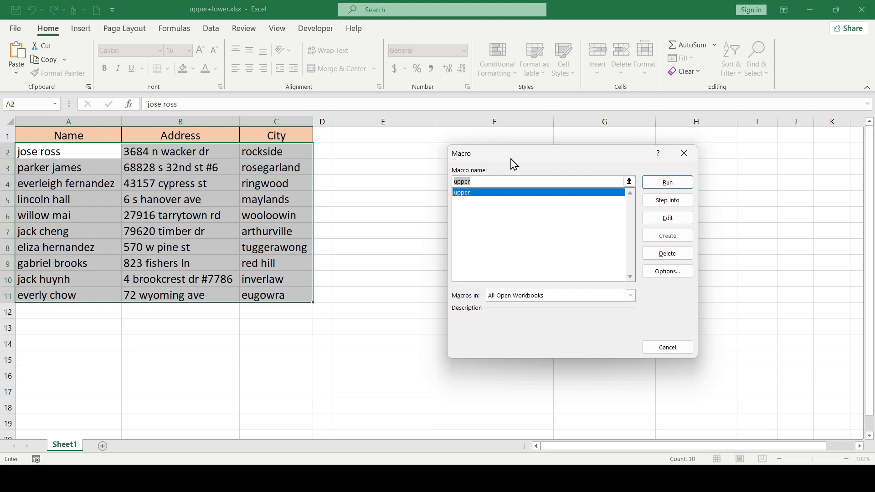
pyautogui.click(474, 193)
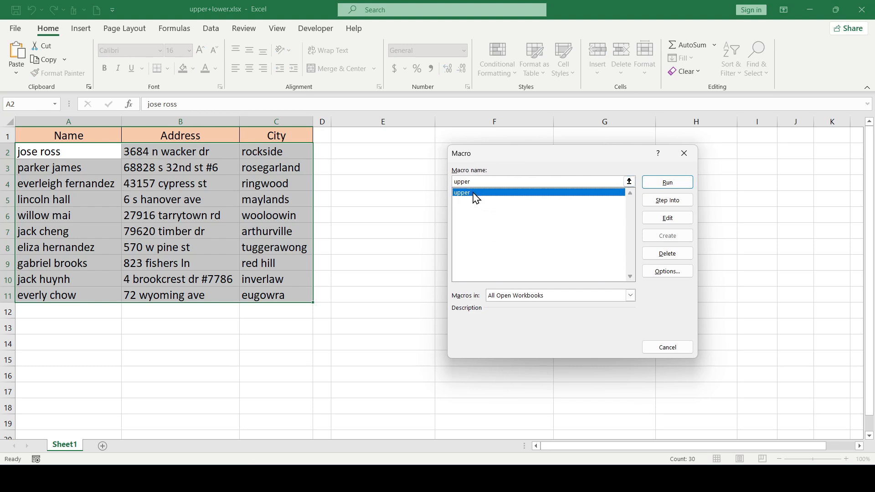
pyautogui.click(667, 182)
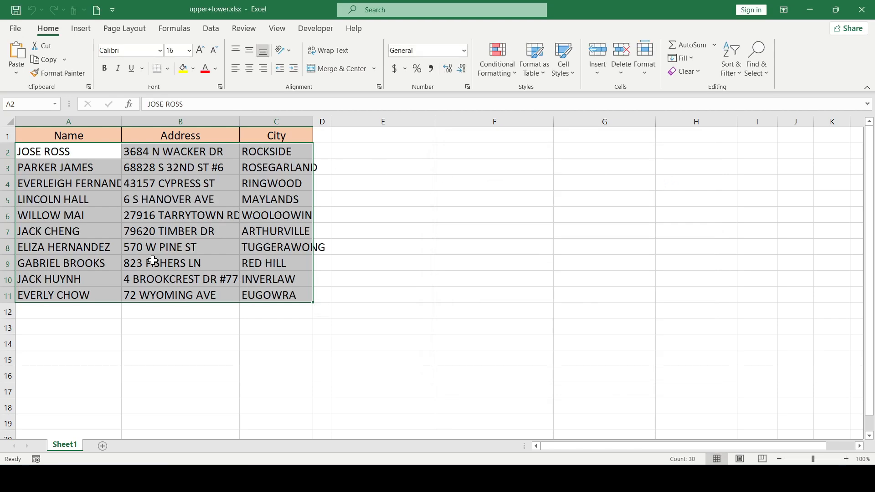
pyautogui.click(297, 298)
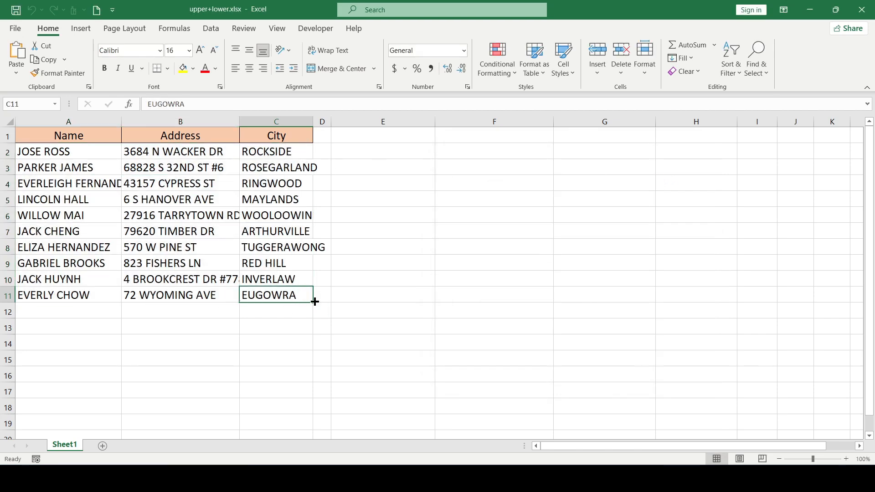
pyautogui.click(215, 279)
pyautogui.click(128, 182)
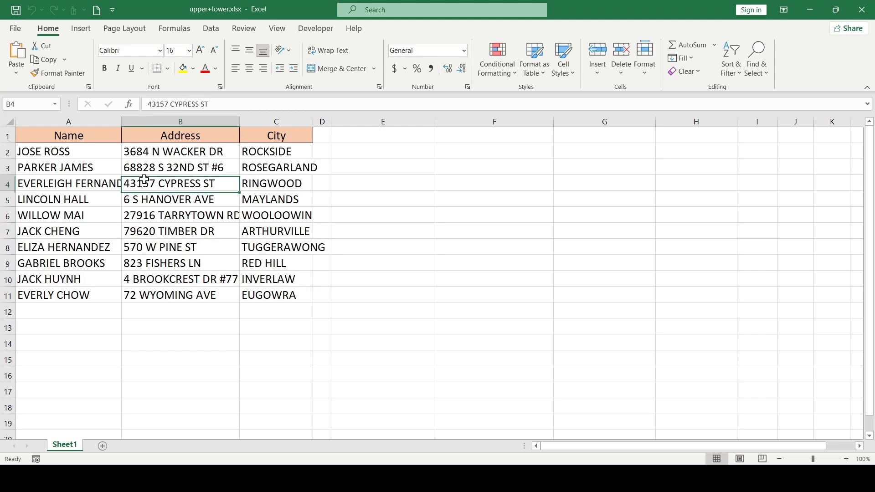
pyautogui.click(68, 164)
pyautogui.moveTo(96, 149); pyautogui.dragTo(274, 284)
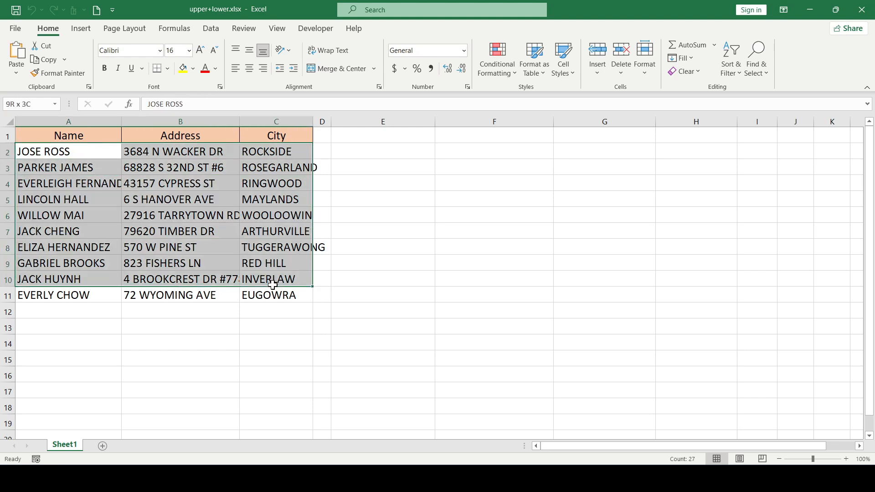
pyautogui.click(235, 232)
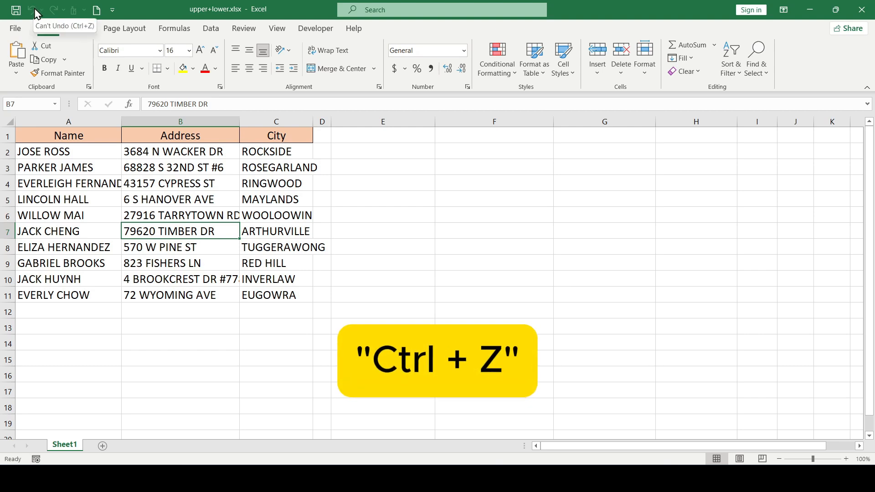
pyautogui.click(252, 212)
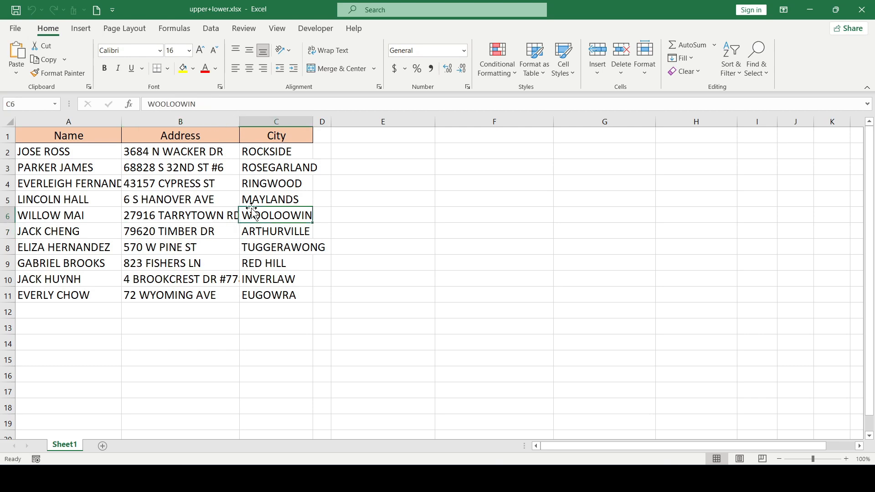
pyautogui.click(130, 215)
pyautogui.click(91, 249)
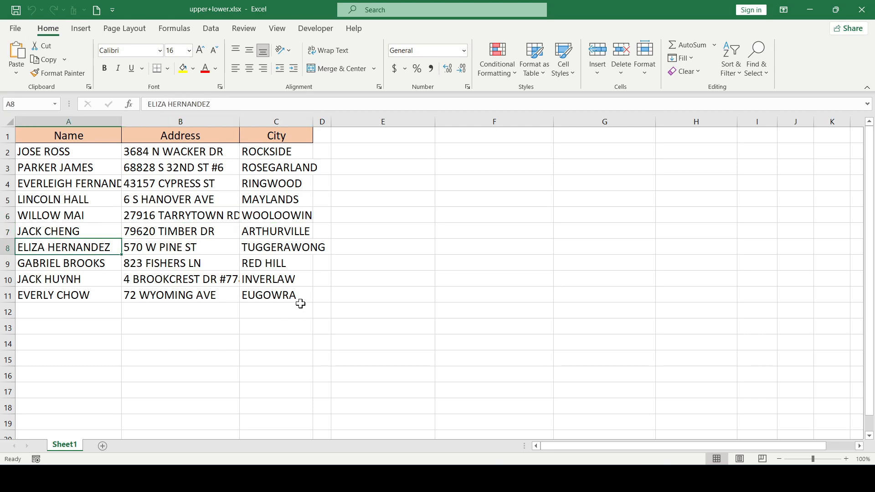
pyautogui.click(173, 268)
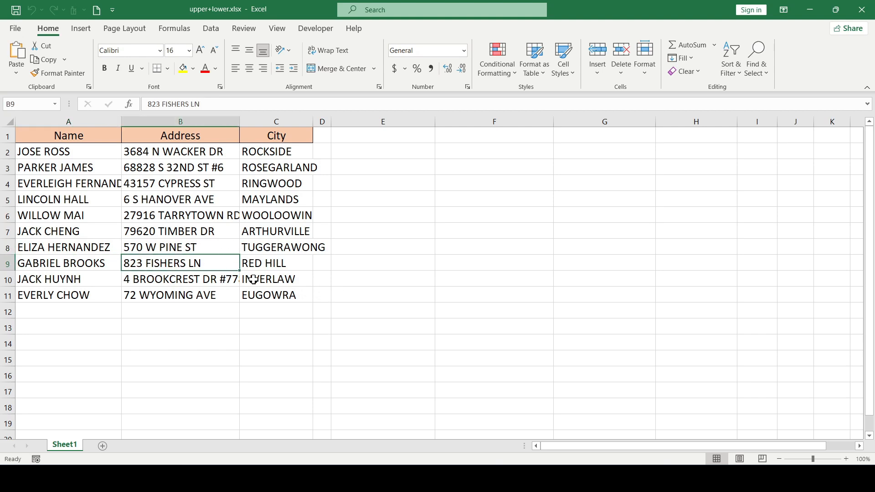
pyautogui.click(304, 295)
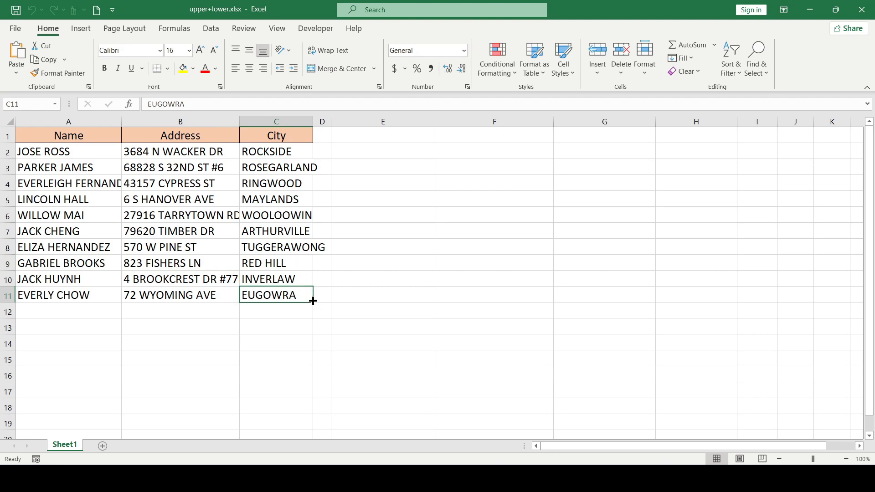
pyautogui.click(251, 251)
pyautogui.click(147, 197)
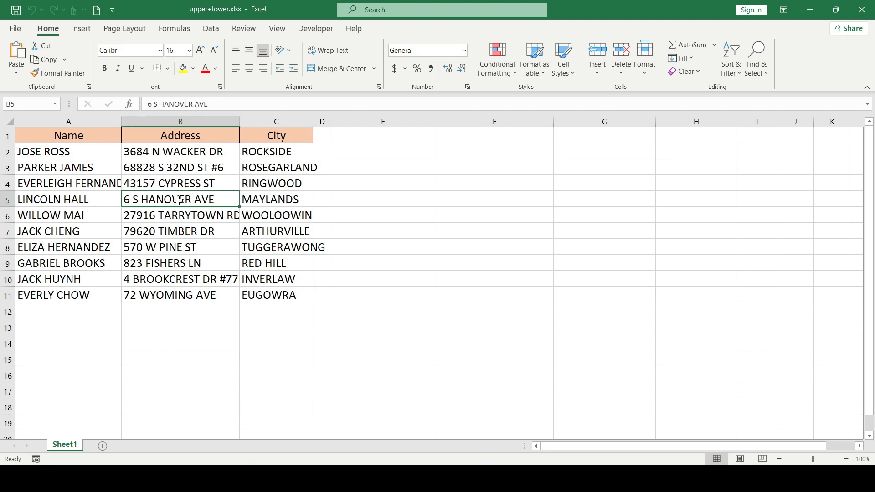
pyautogui.click(186, 253)
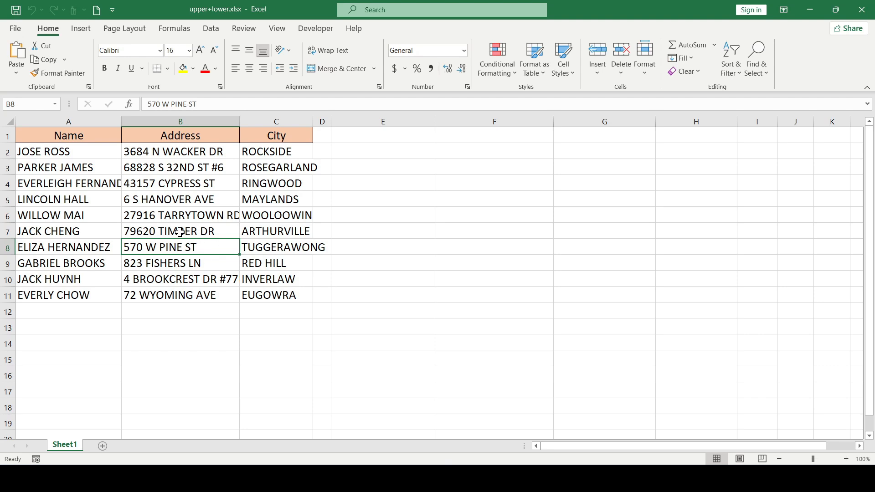
# Open the VBA editor, copy all of the upper macro's code, and insert a new module into the project
pyautogui.hotkey('alt', 'F11')
pyautogui.hotkey('ctrl', 'a')
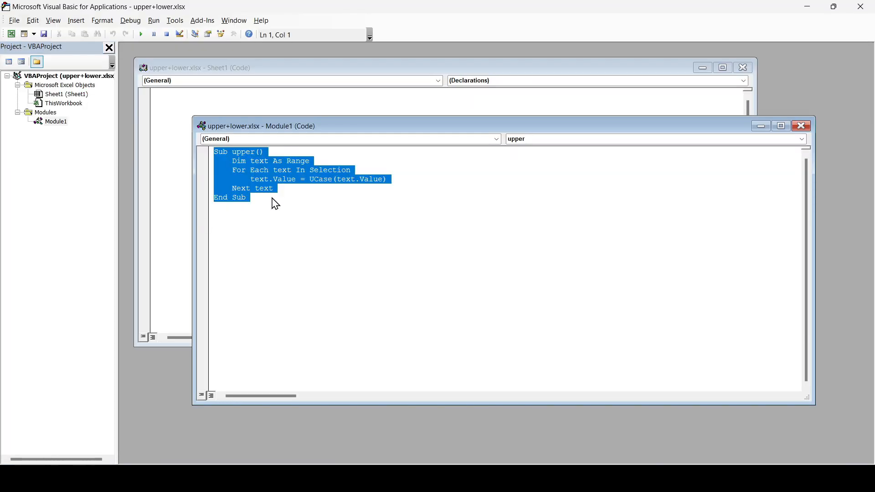
pyautogui.click(271, 199)
pyautogui.hotkey('ctrl', 'a')
pyautogui.hotkey('ctrl', 'c')
pyautogui.rightClick(53, 121)
pyautogui.moveTo(133, 178)
pyautogui.click(191, 191)
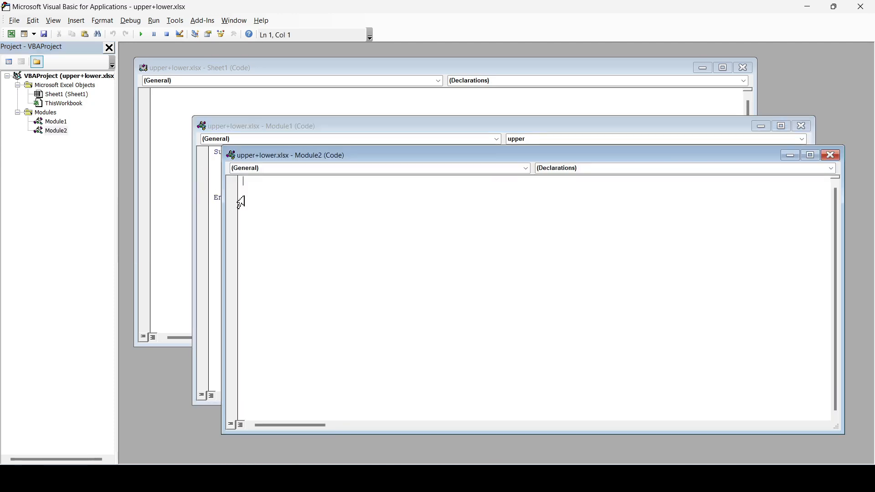
# Paste the code into the new module, change UCase to LCase, and rename the sub to lower
pyautogui.hotkey('ctrl', 'v')
pyautogui.moveTo(346, 214); pyautogui.dragTo(338, 215)
pyautogui.write('L')
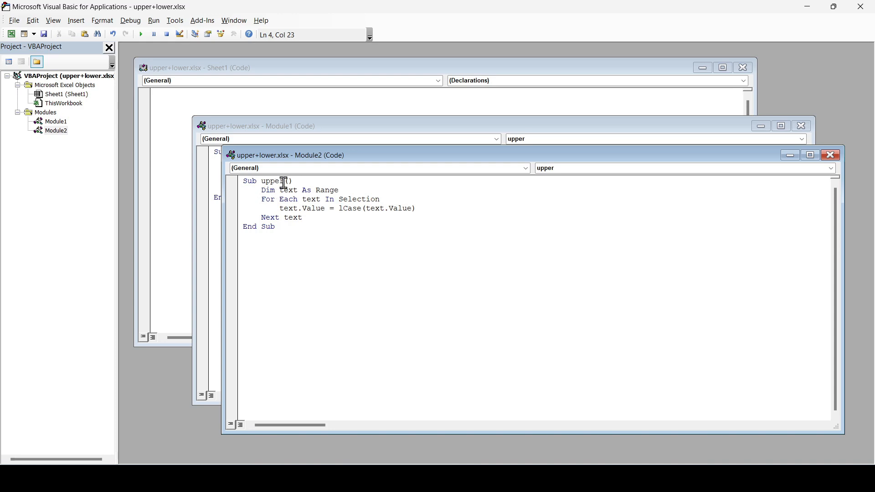
pyautogui.moveTo(286, 182); pyautogui.dragTo(261, 181)
pyautogui.write('low')
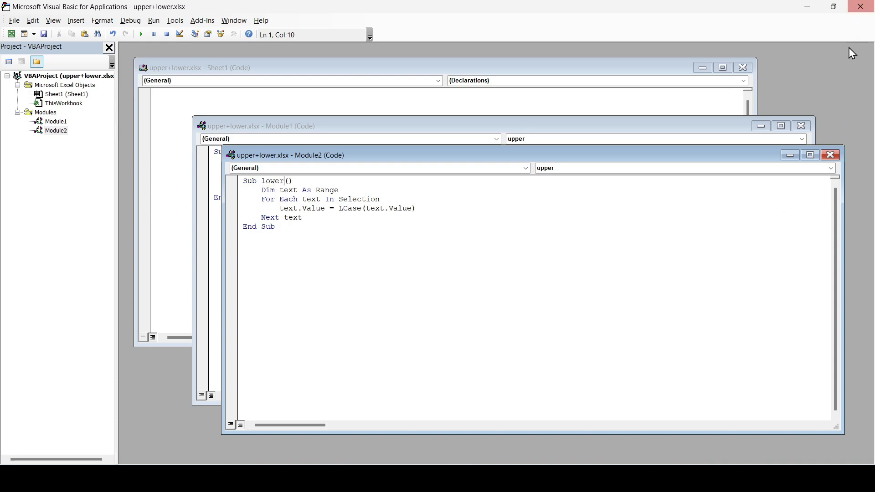
# Close the VBA editor, select A2:C11, and run the lower macro on it
pyautogui.click(861, 7)
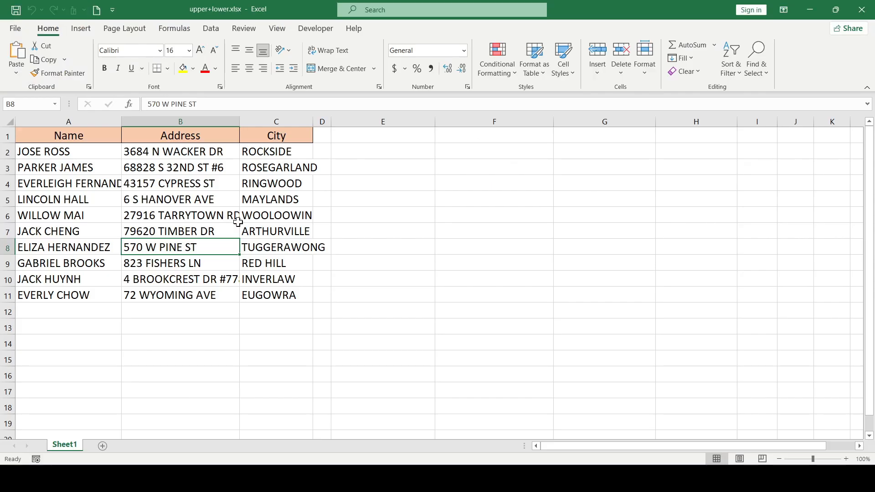
pyautogui.click(227, 227)
pyautogui.click(75, 155)
pyautogui.moveTo(108, 169); pyautogui.dragTo(283, 293)
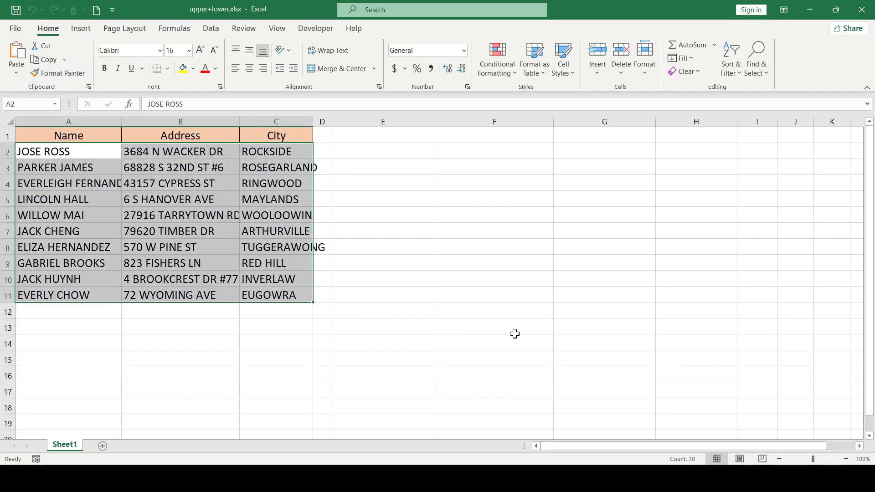
pyautogui.hotkey('alt', 'F8')
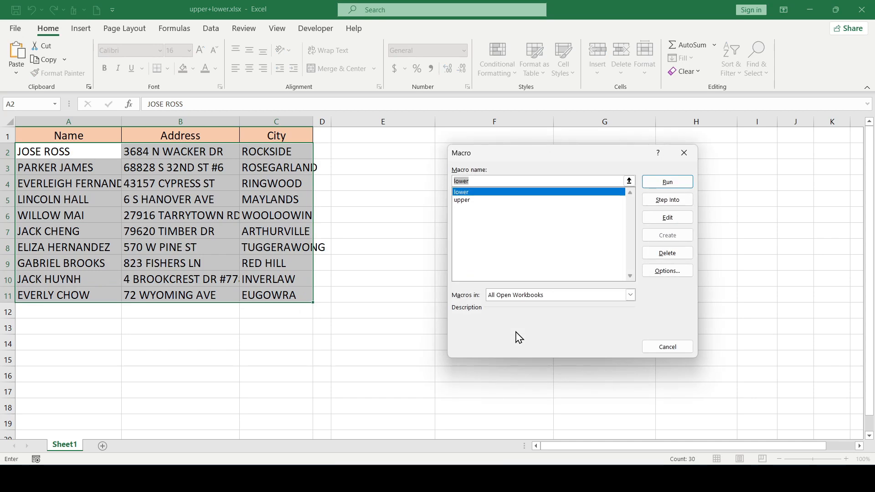
pyautogui.click(556, 192)
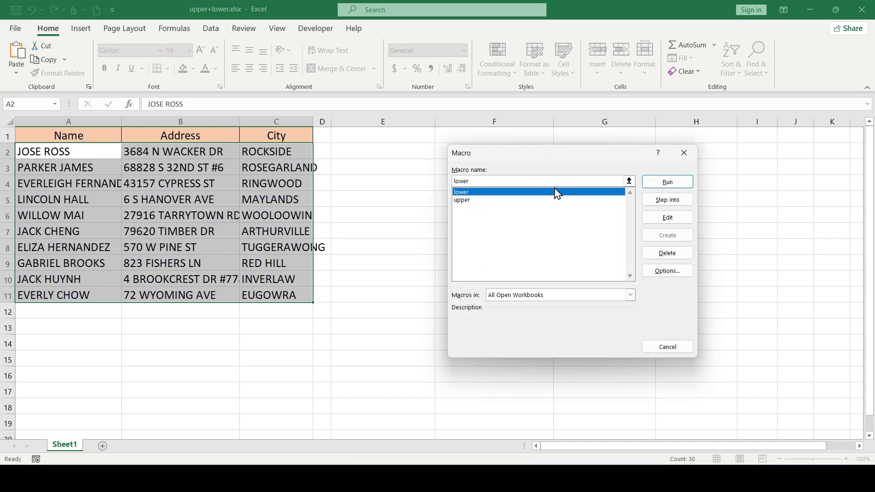
pyautogui.click(664, 183)
pyautogui.click(323, 295)
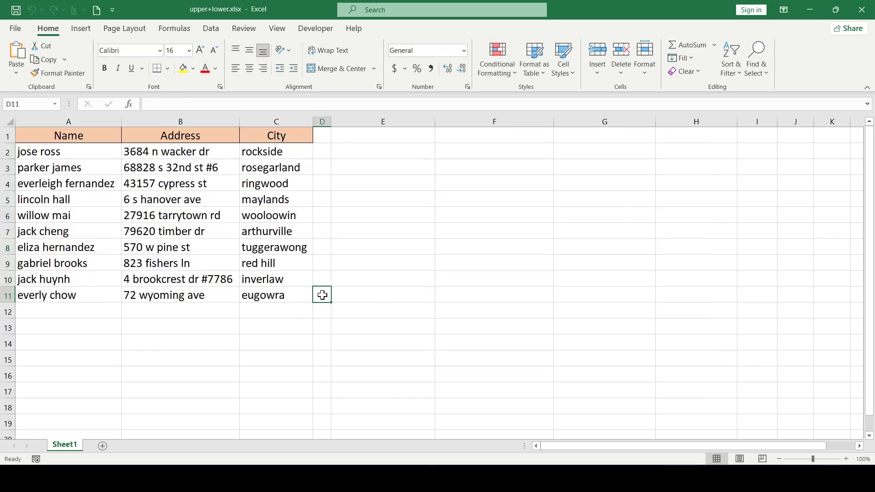